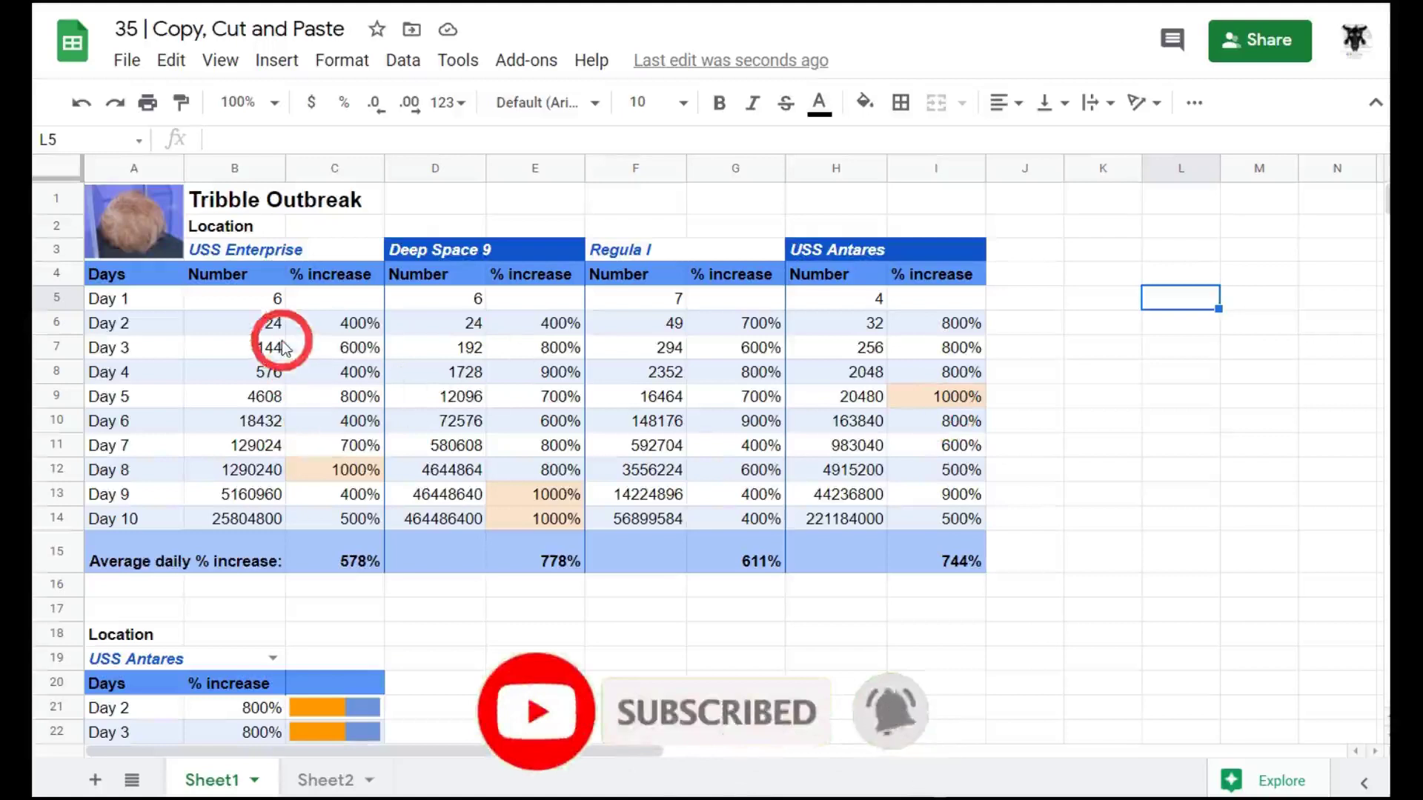
# - Copy the Location label from B2 into K2 via the Edit menu, then delete the pasted copy
pyautogui.click(259, 229)
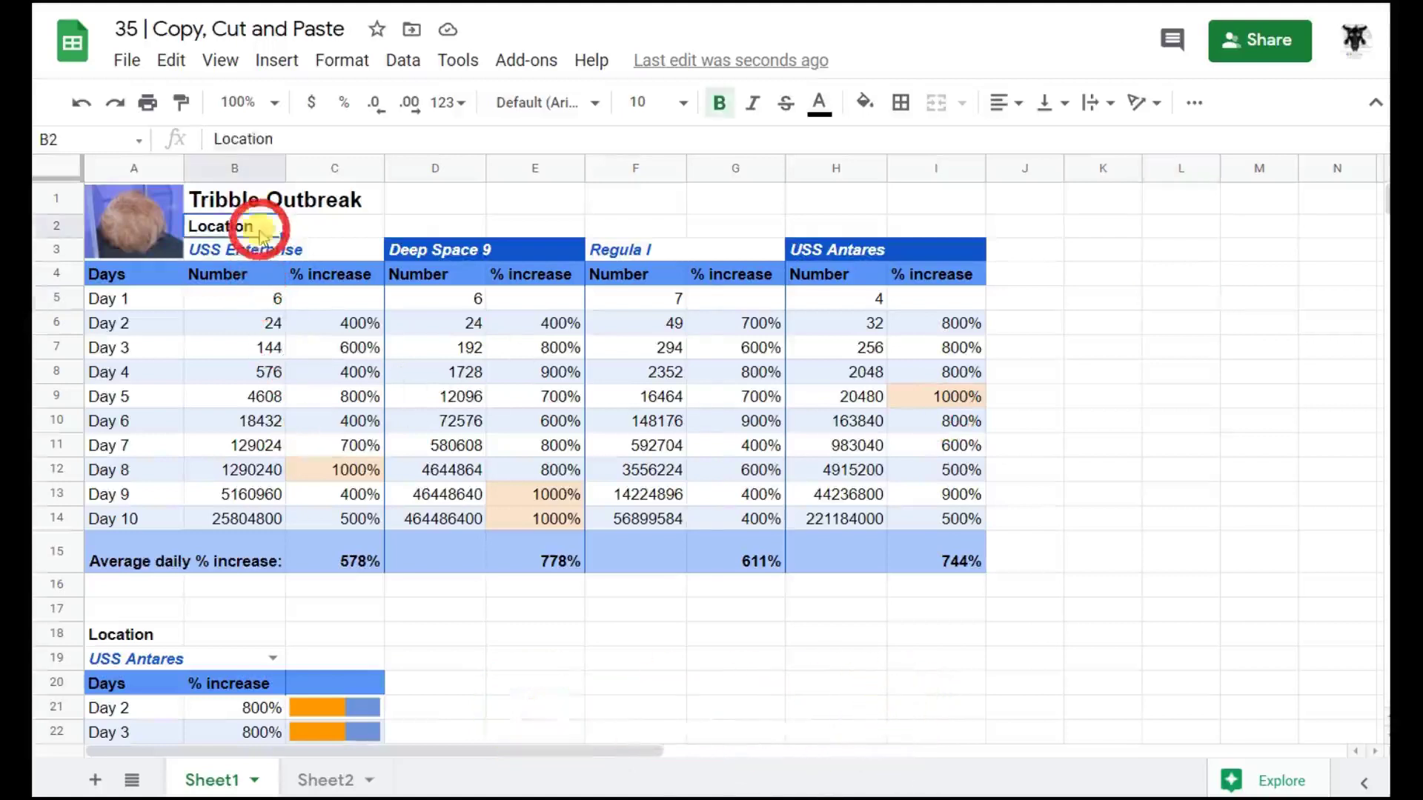
pyautogui.click(171, 60)
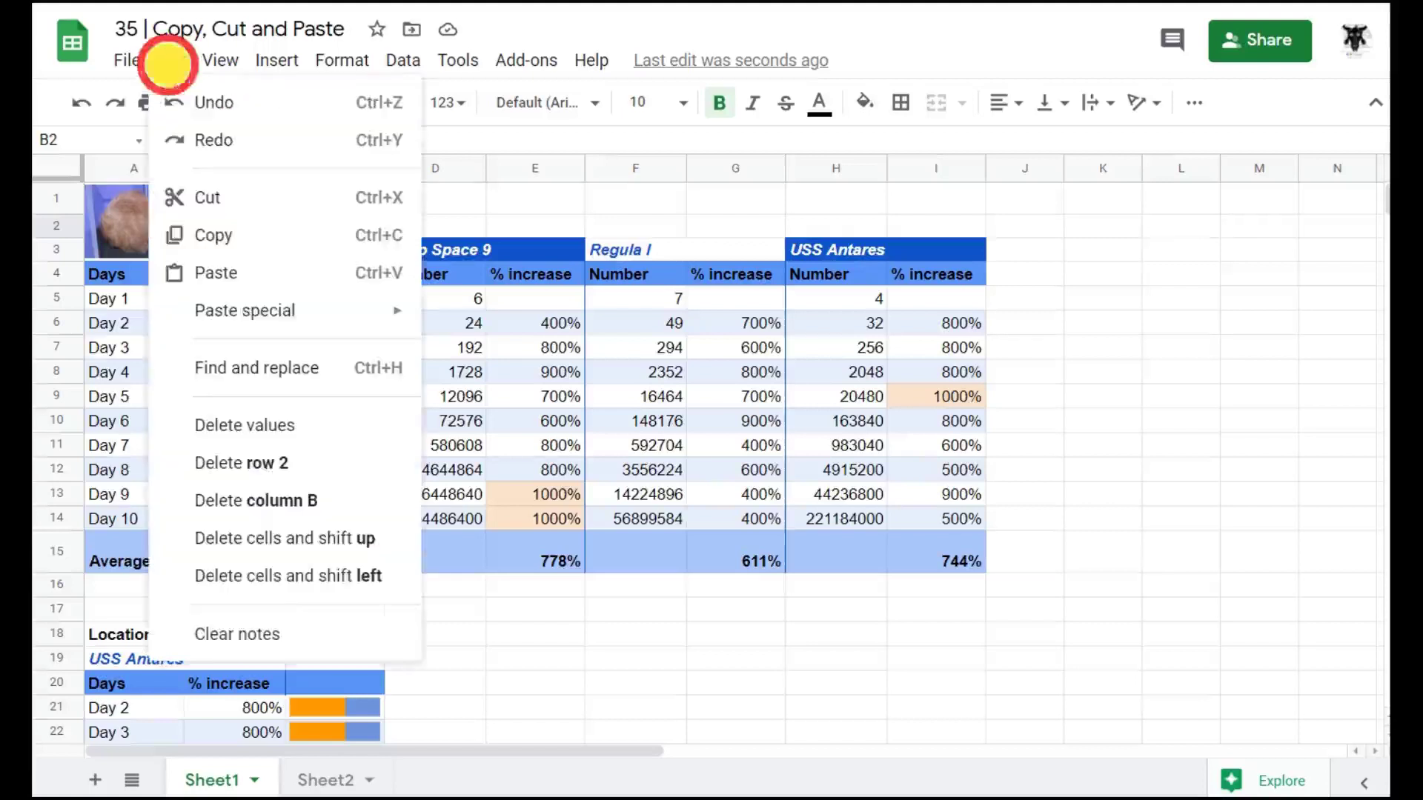
pyautogui.click(261, 237)
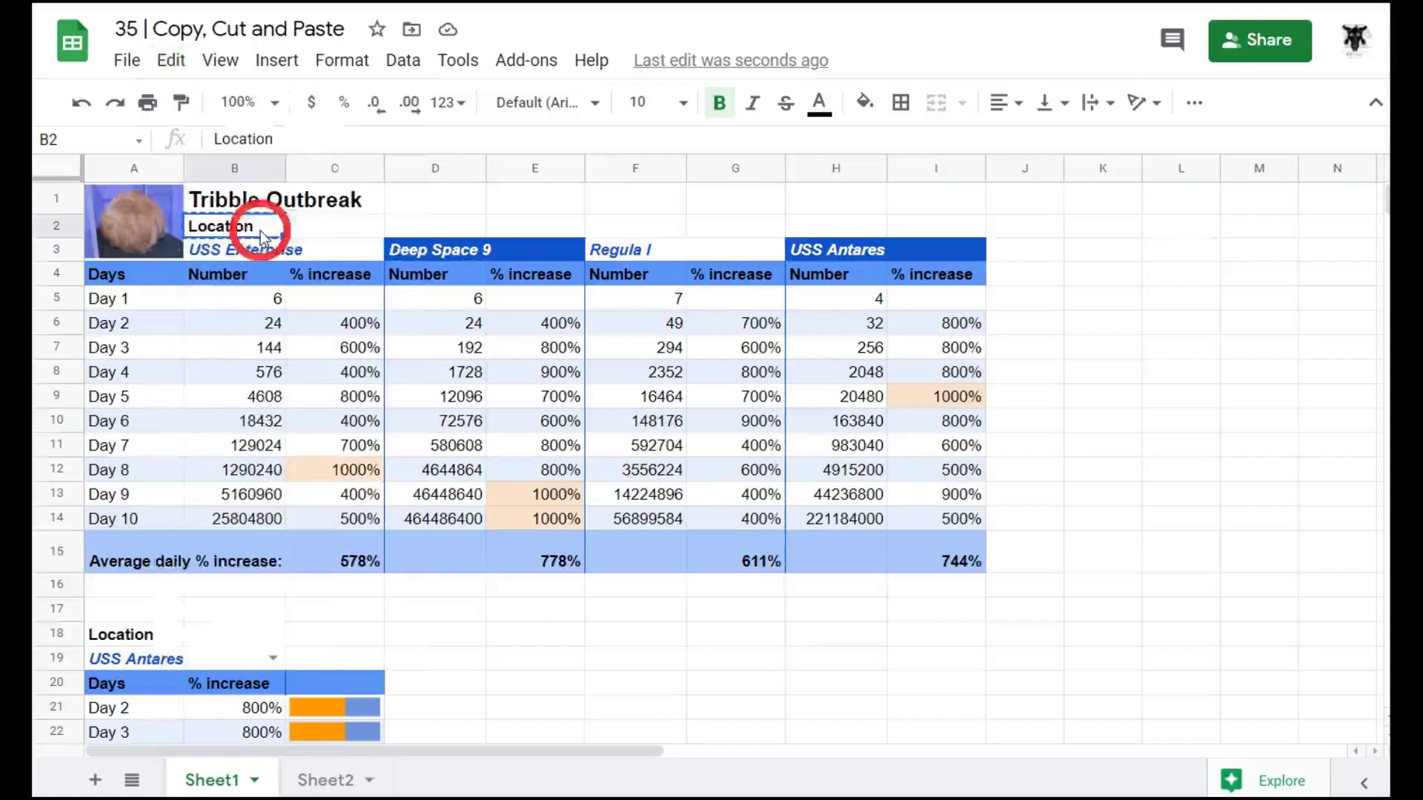
pyautogui.click(1098, 237)
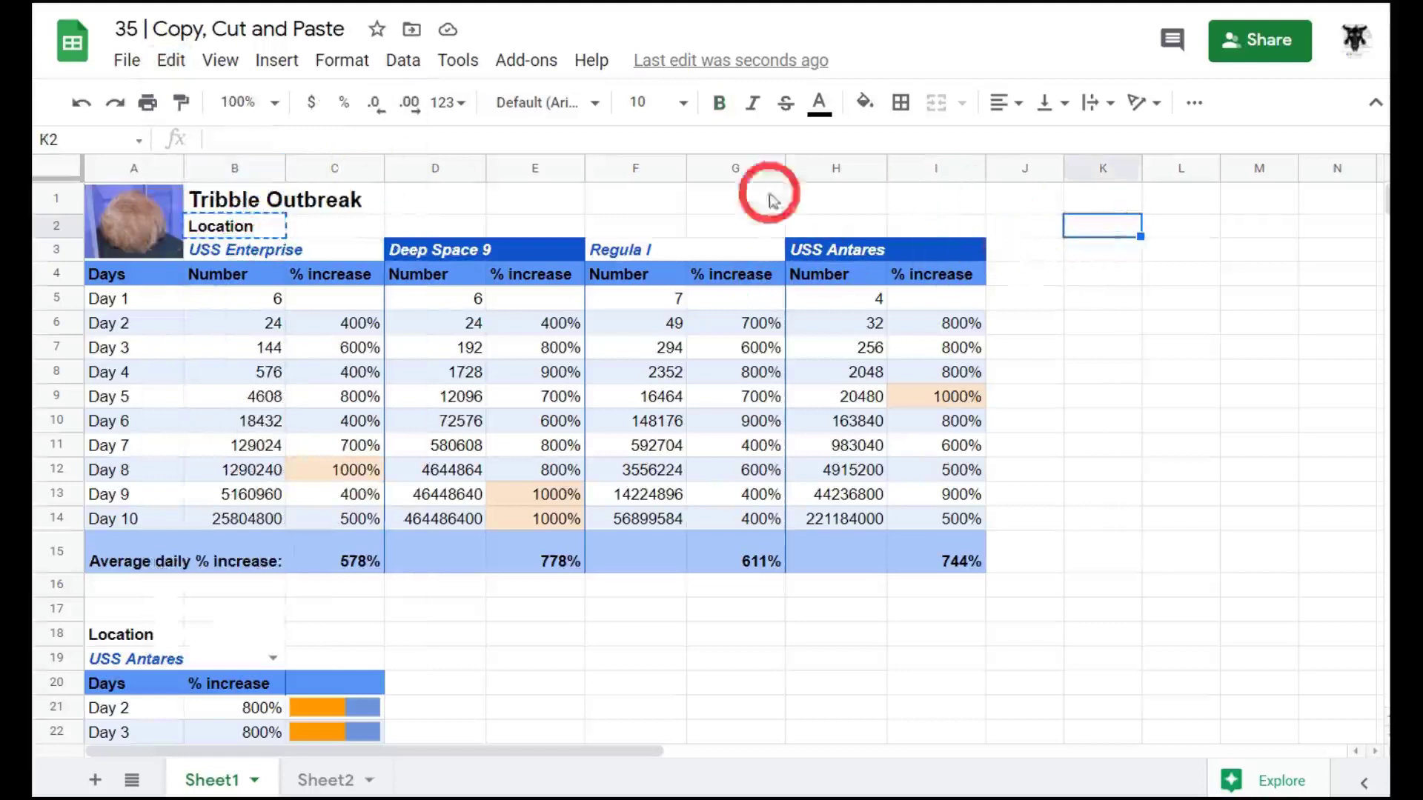
pyautogui.click(182, 60)
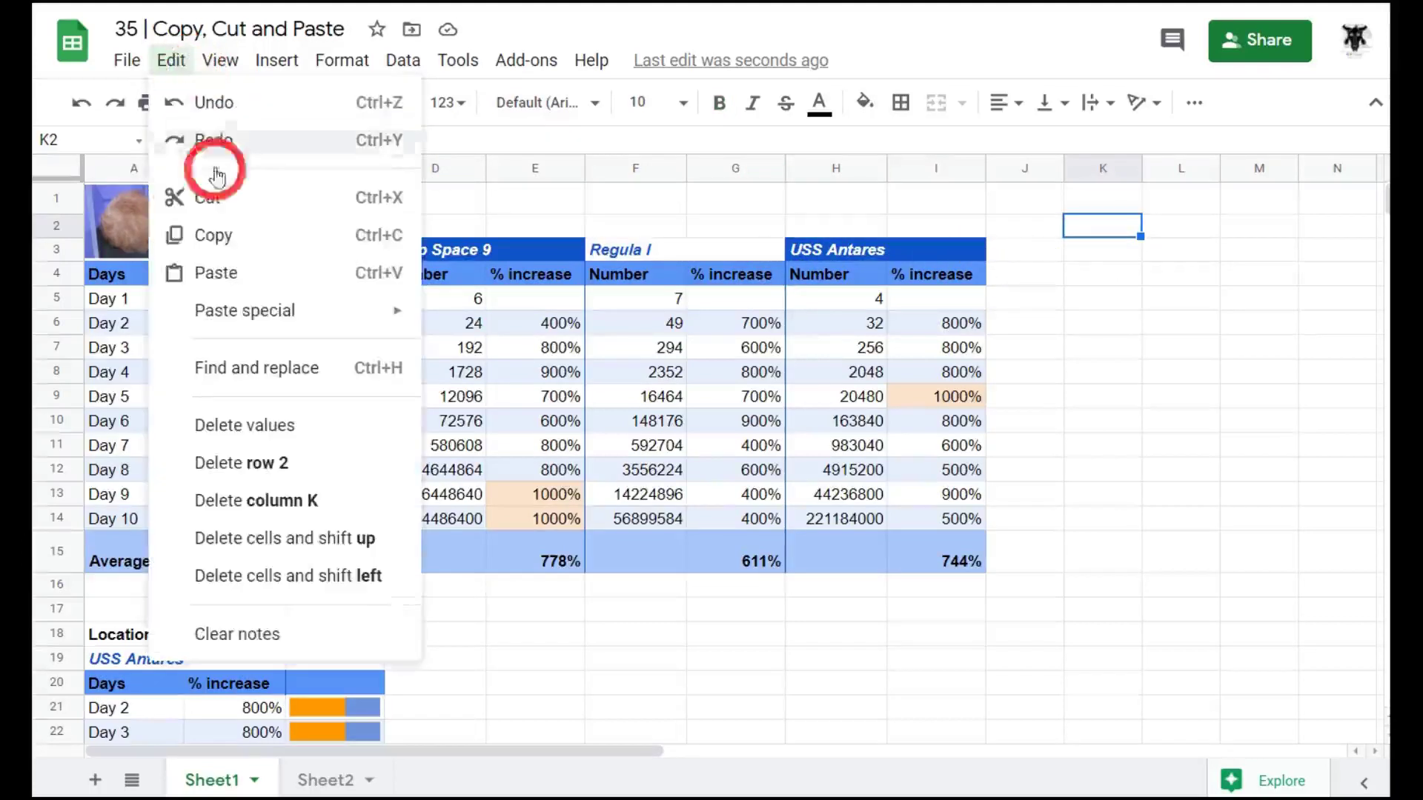
pyautogui.click(284, 292)
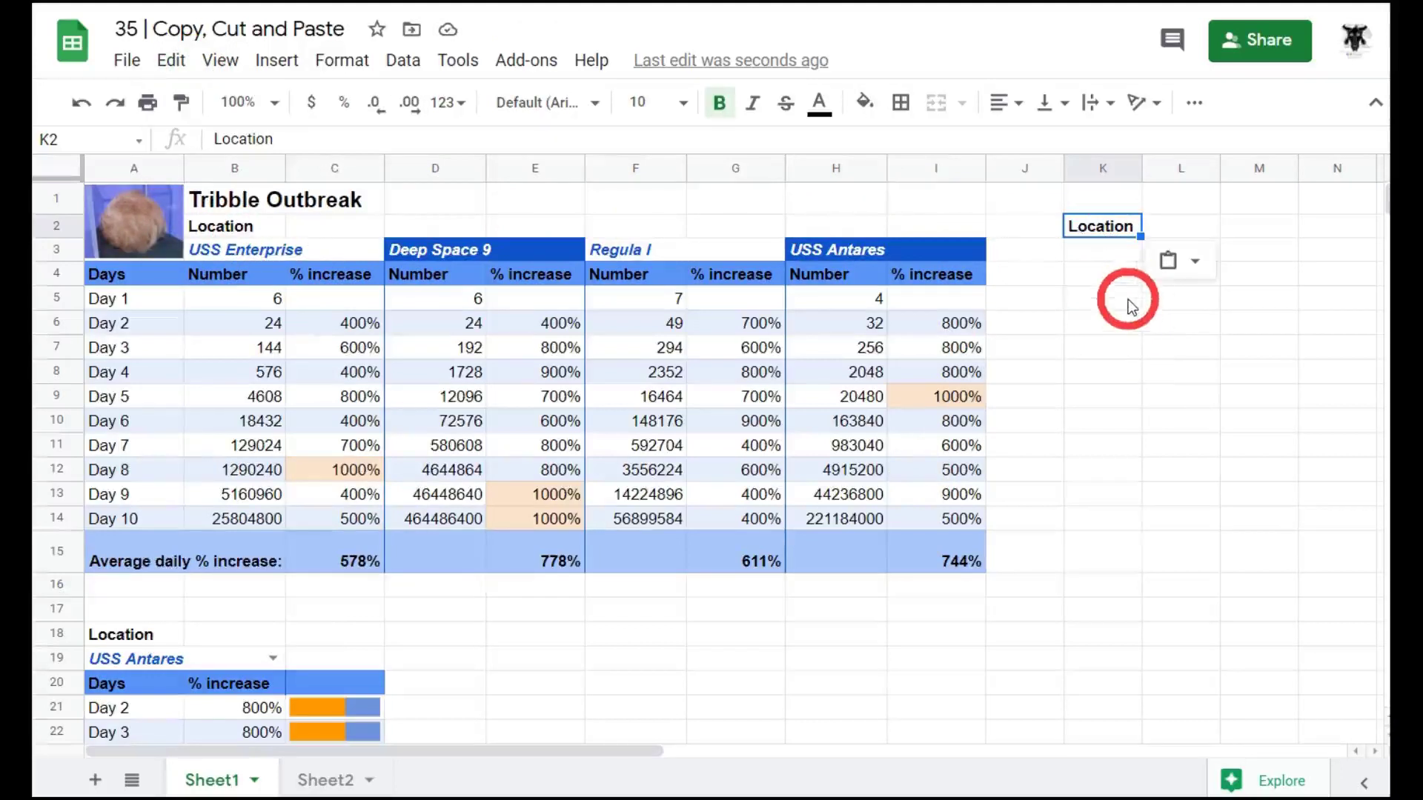
pyautogui.press('Delete')
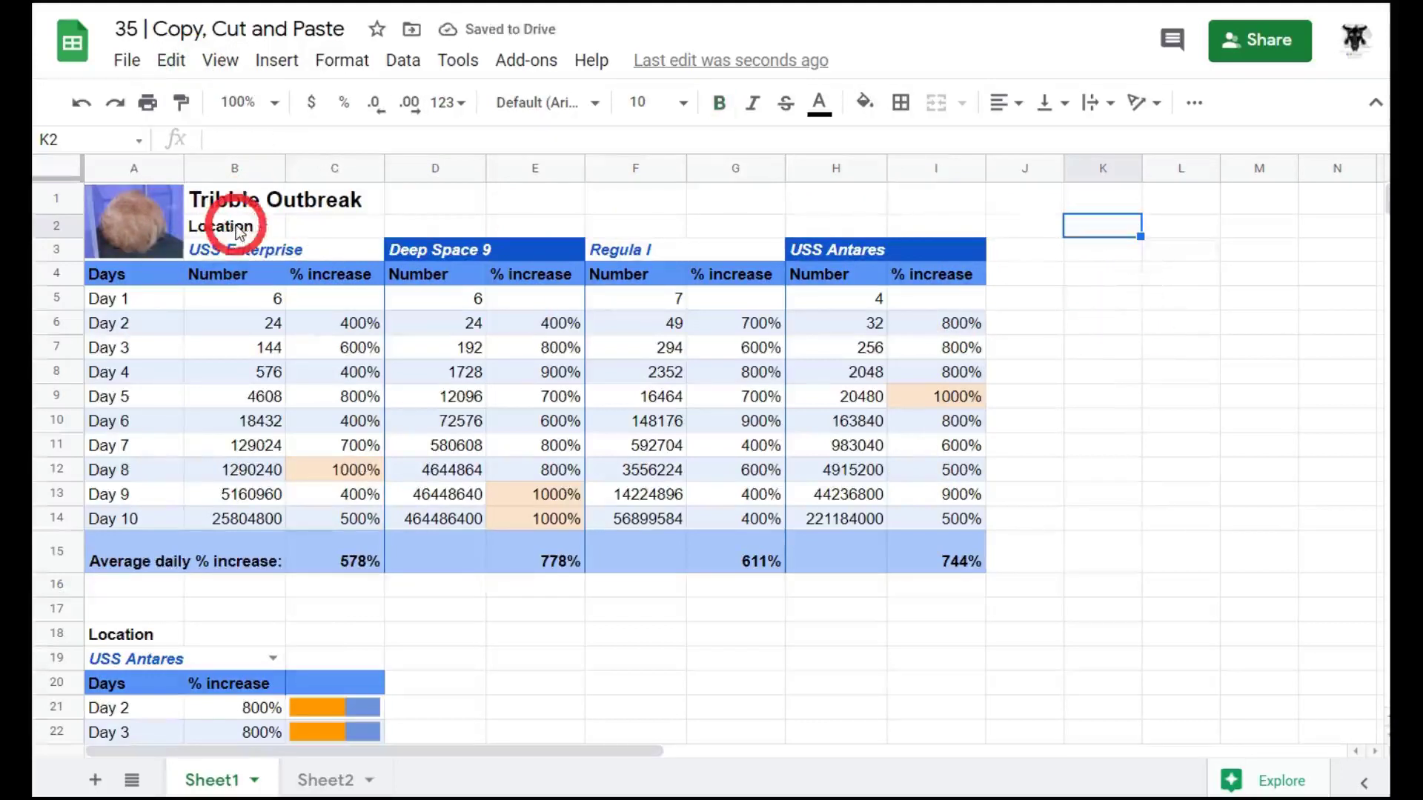
# - Cut Location out of B2 and paste it into K2 using Edit > Cut and Paste
pyautogui.click(240, 232)
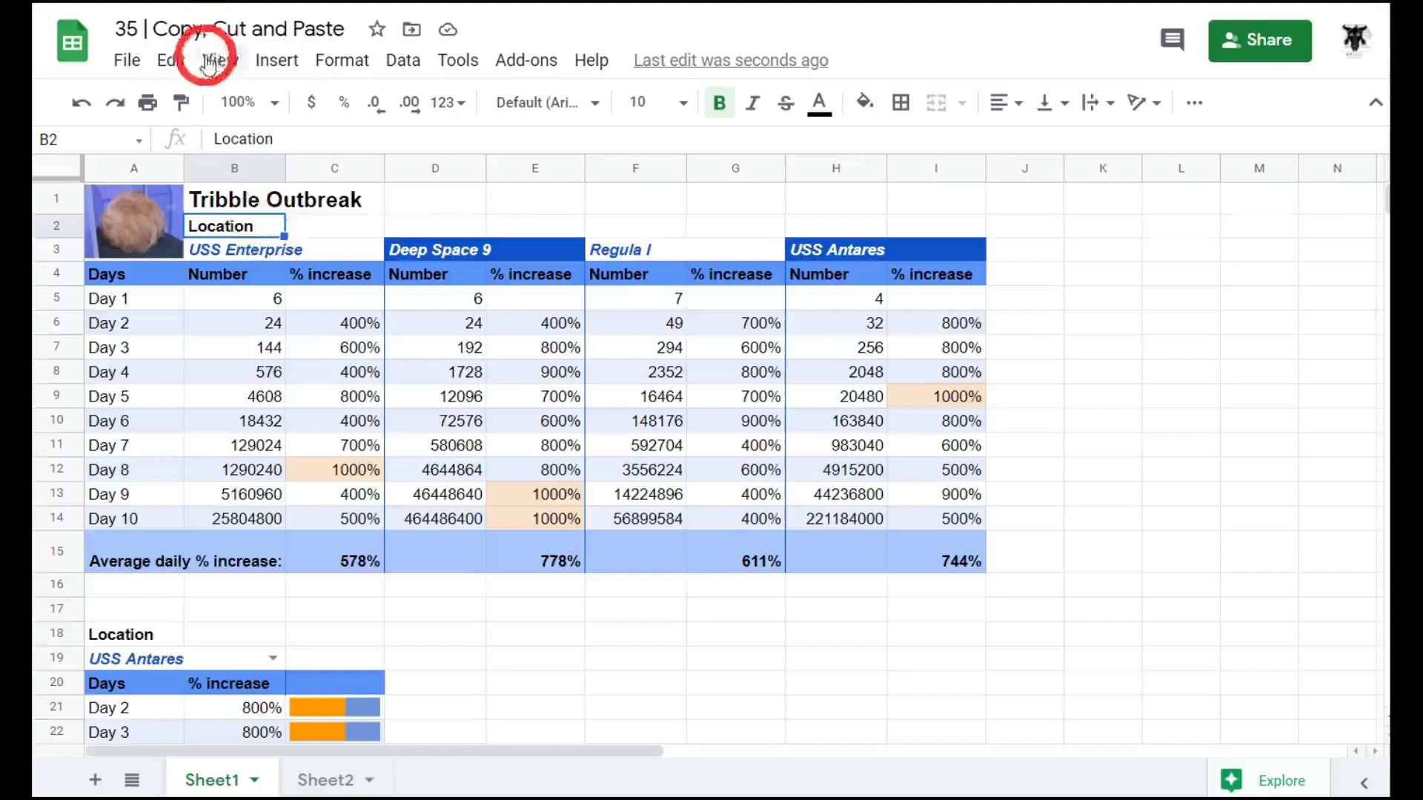
pyautogui.click(171, 61)
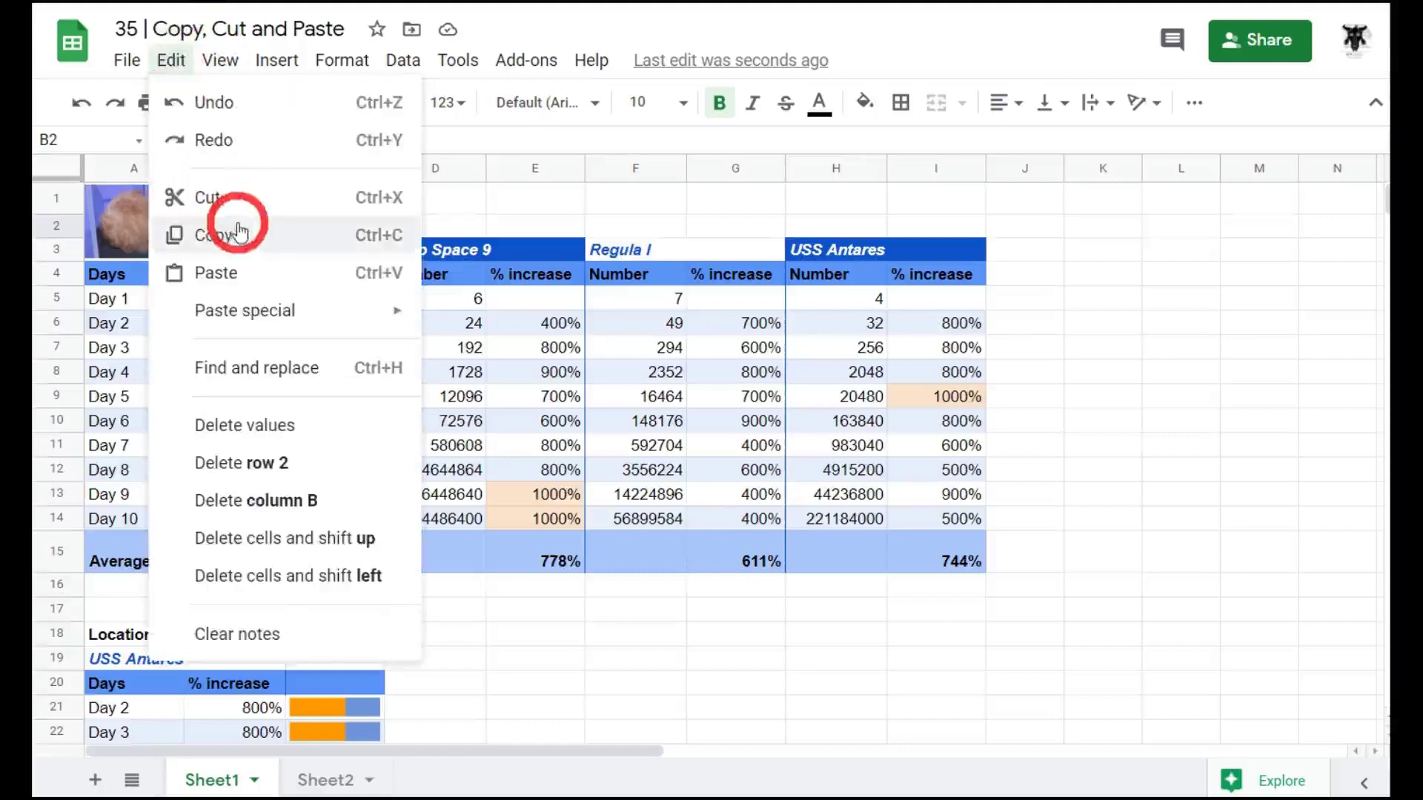
pyautogui.click(261, 213)
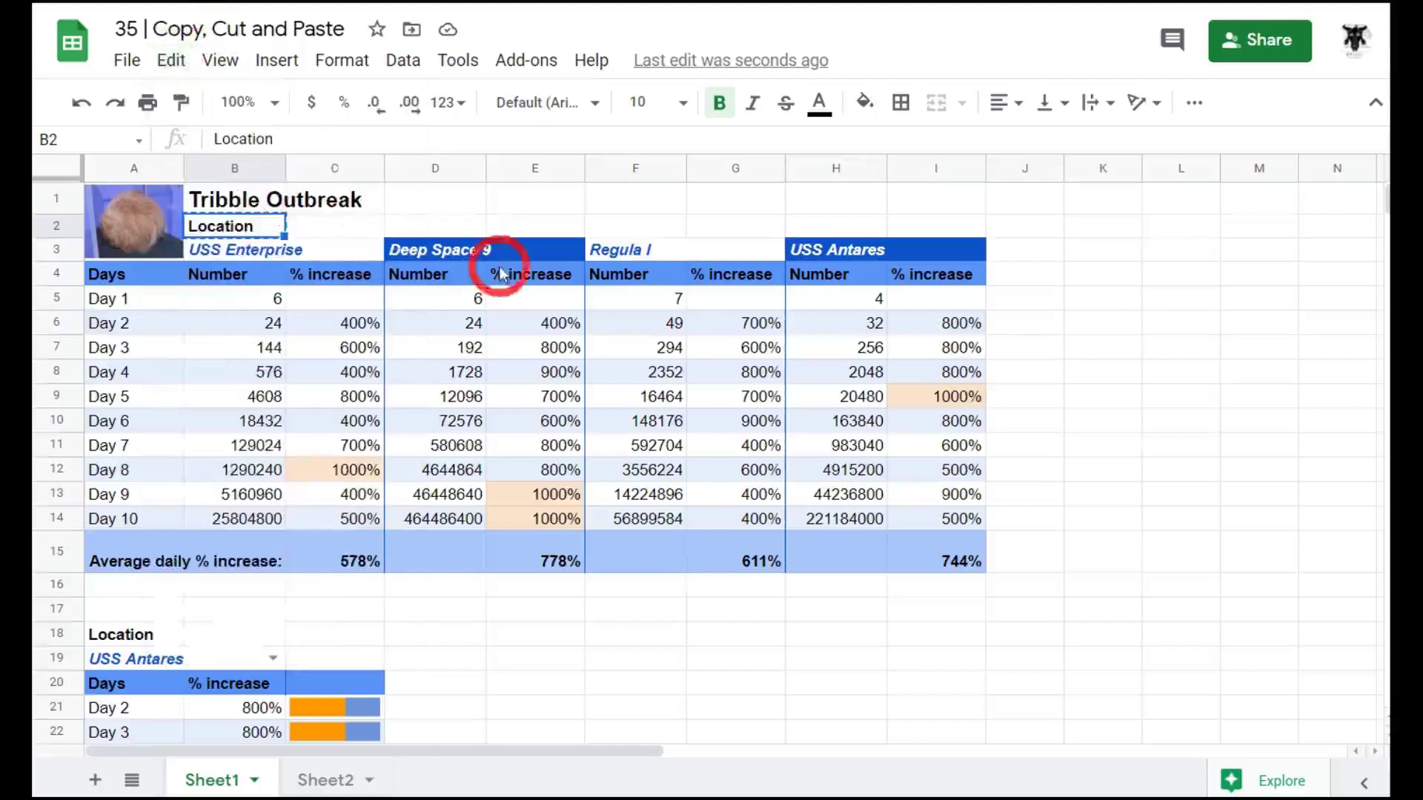
pyautogui.click(1126, 230)
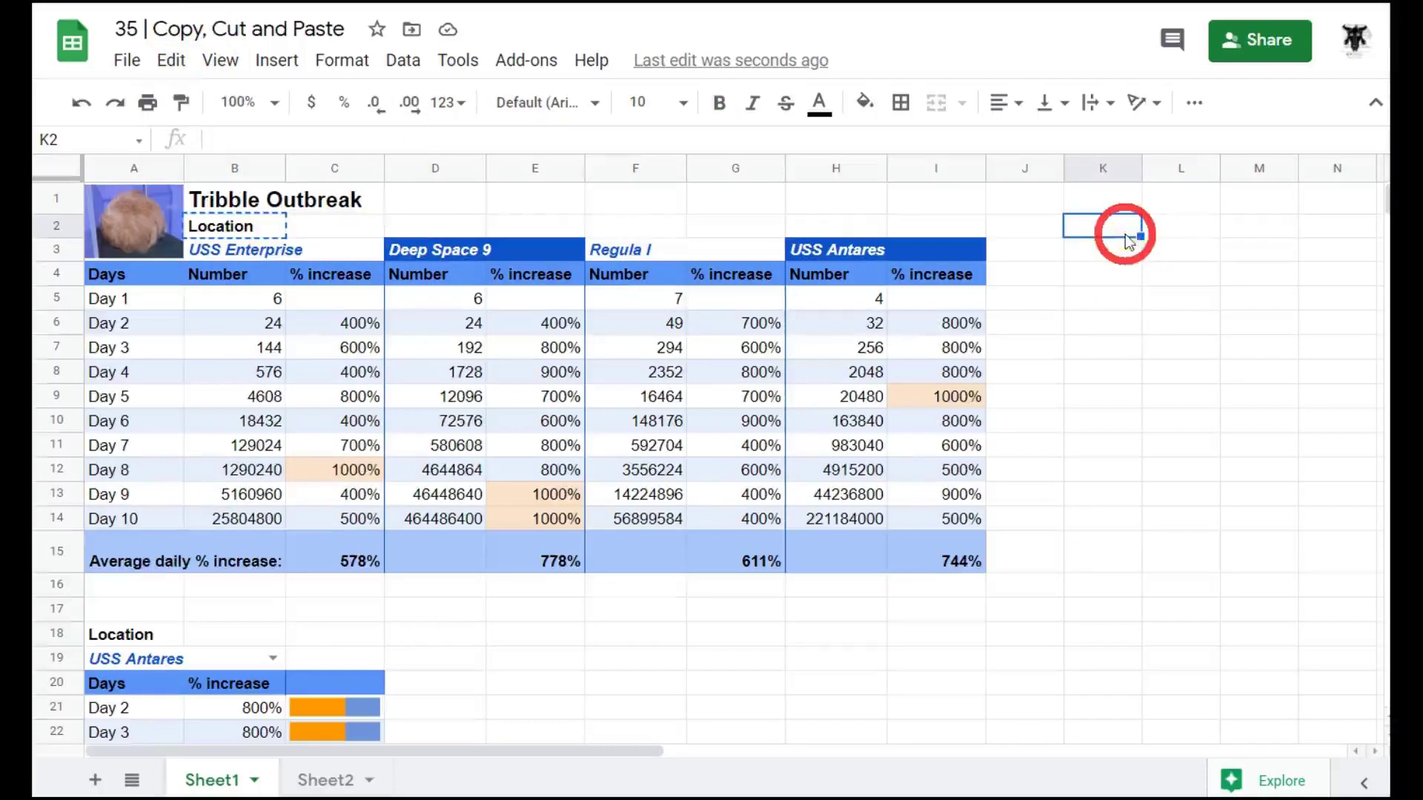
pyautogui.click(172, 59)
pyautogui.click(271, 276)
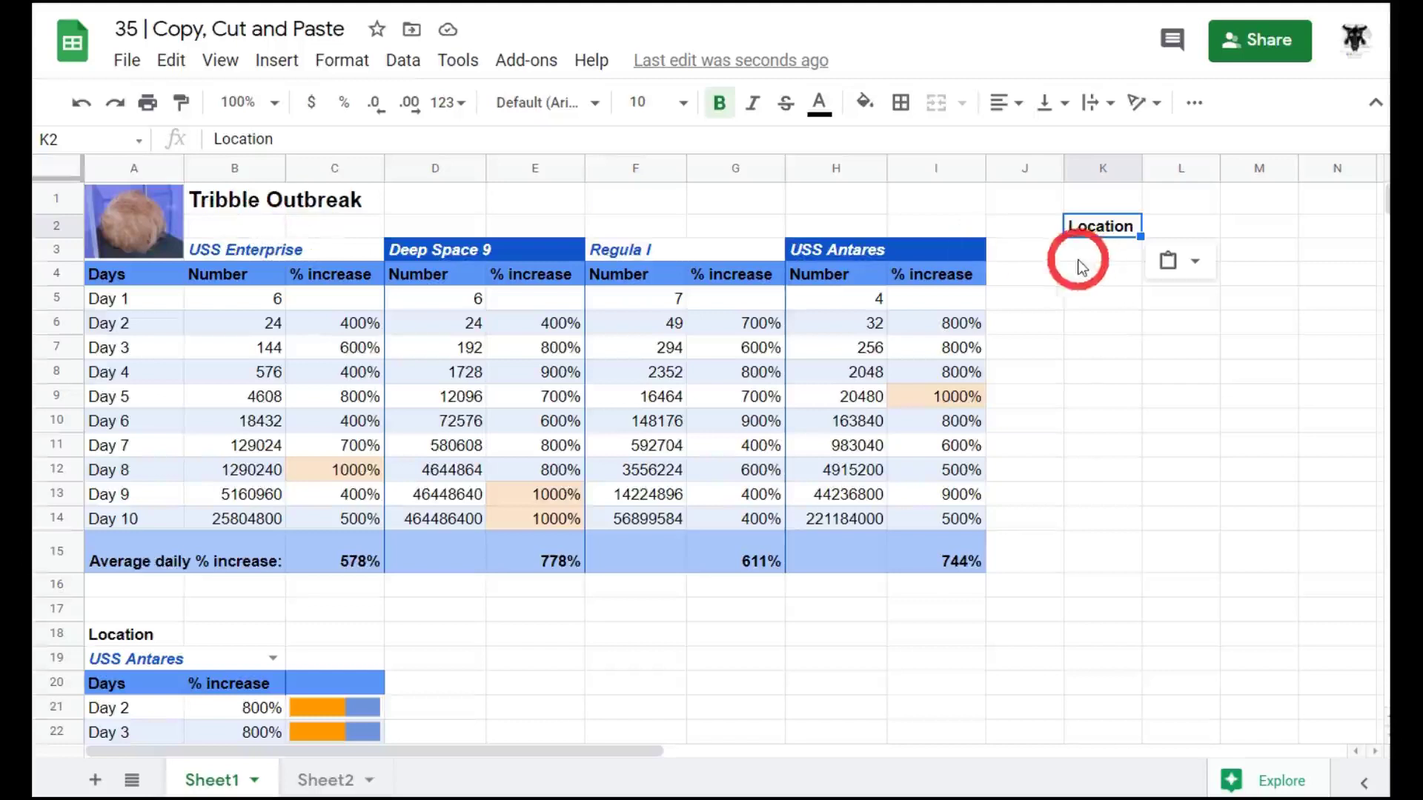
# - Cut Location from K2 and paste it back into B2 via right-click, then select the USS Enterprise heading
pyautogui.rightClick(1112, 235)
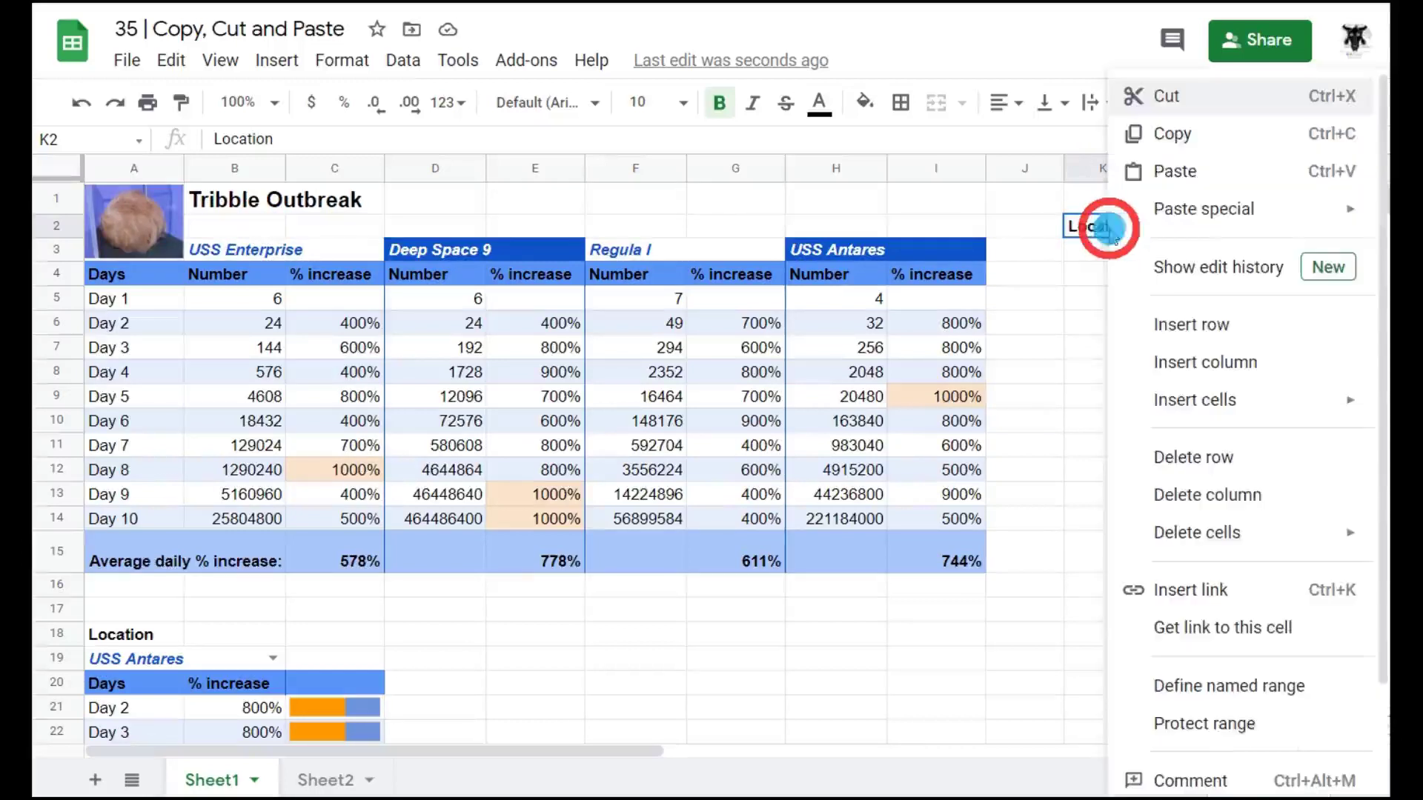
pyautogui.click(1189, 97)
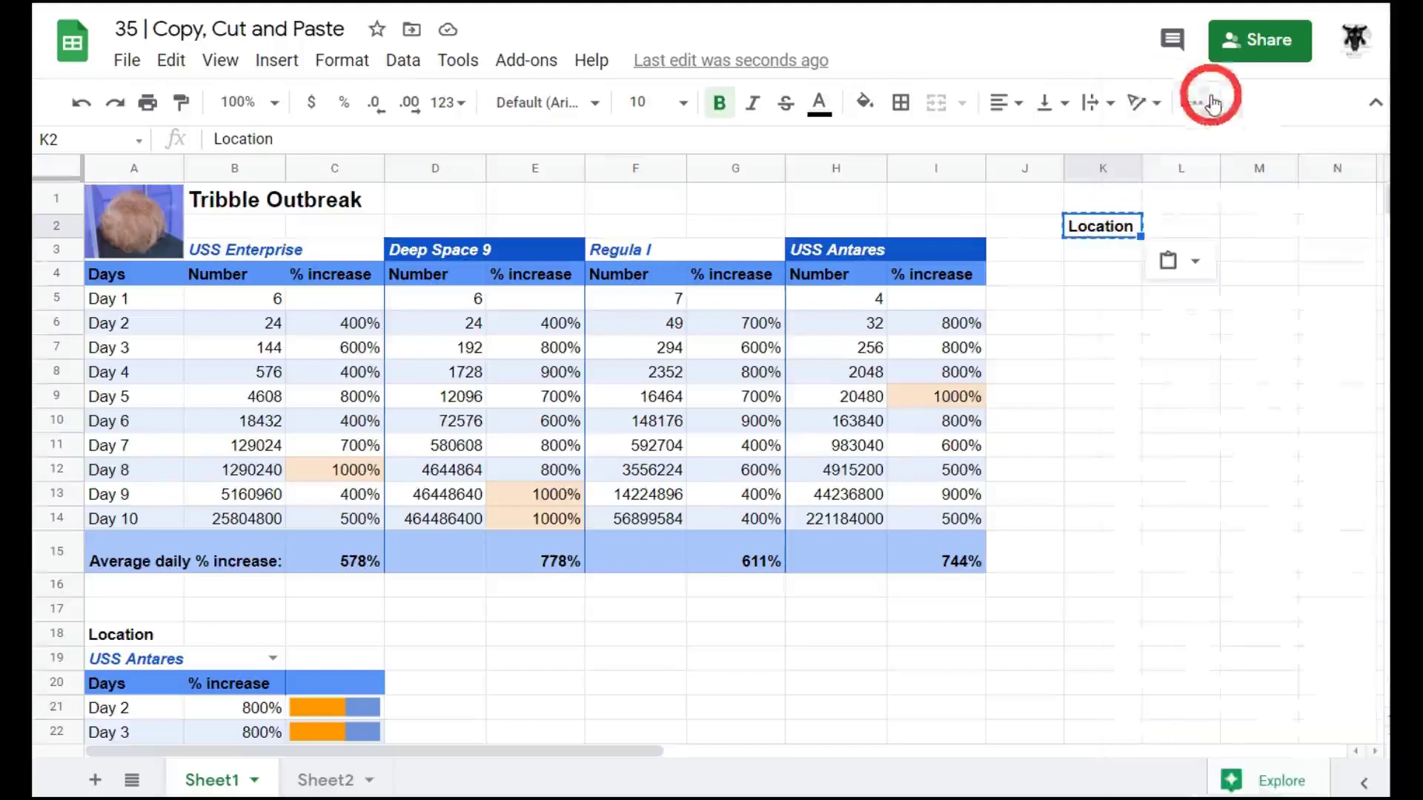
pyautogui.click(235, 226)
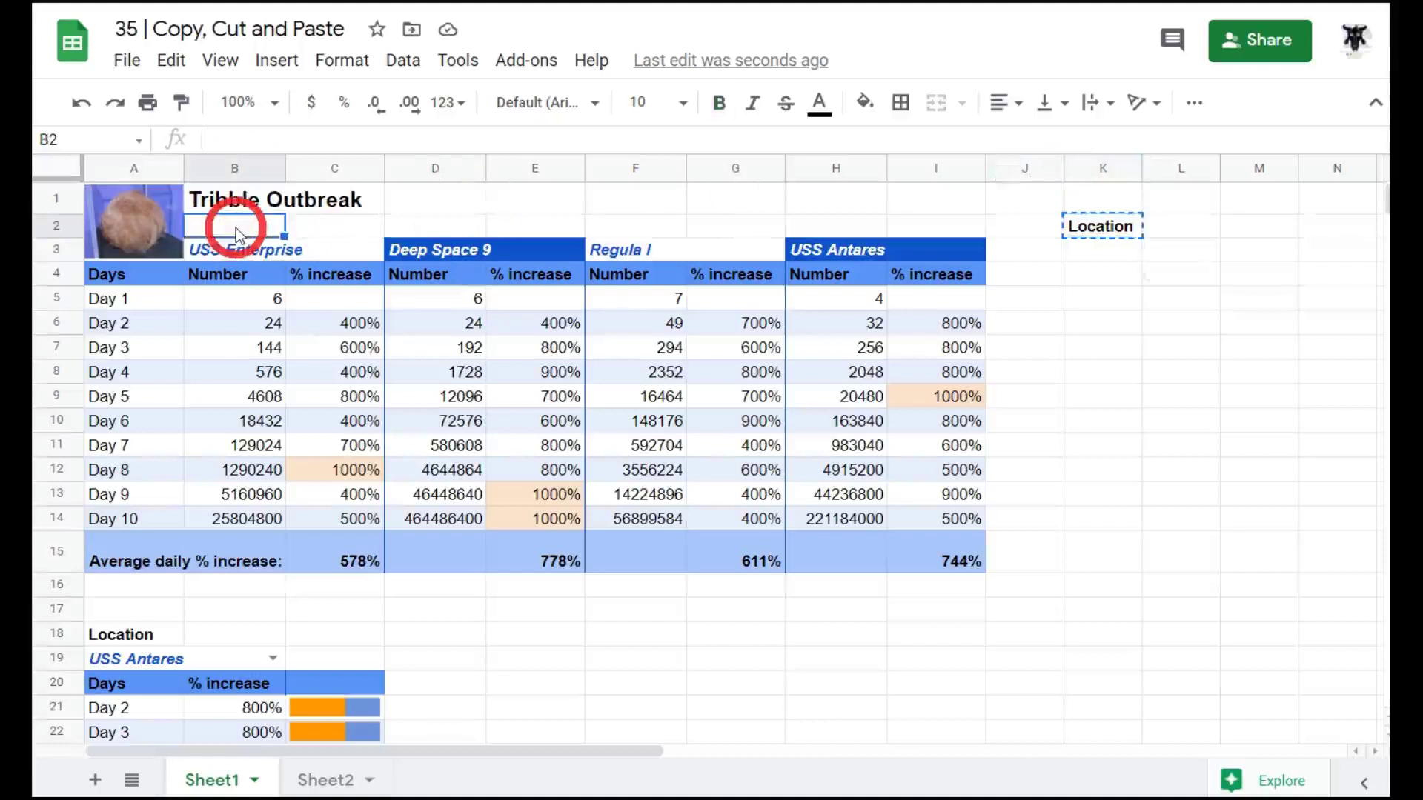
pyautogui.rightClick(236, 229)
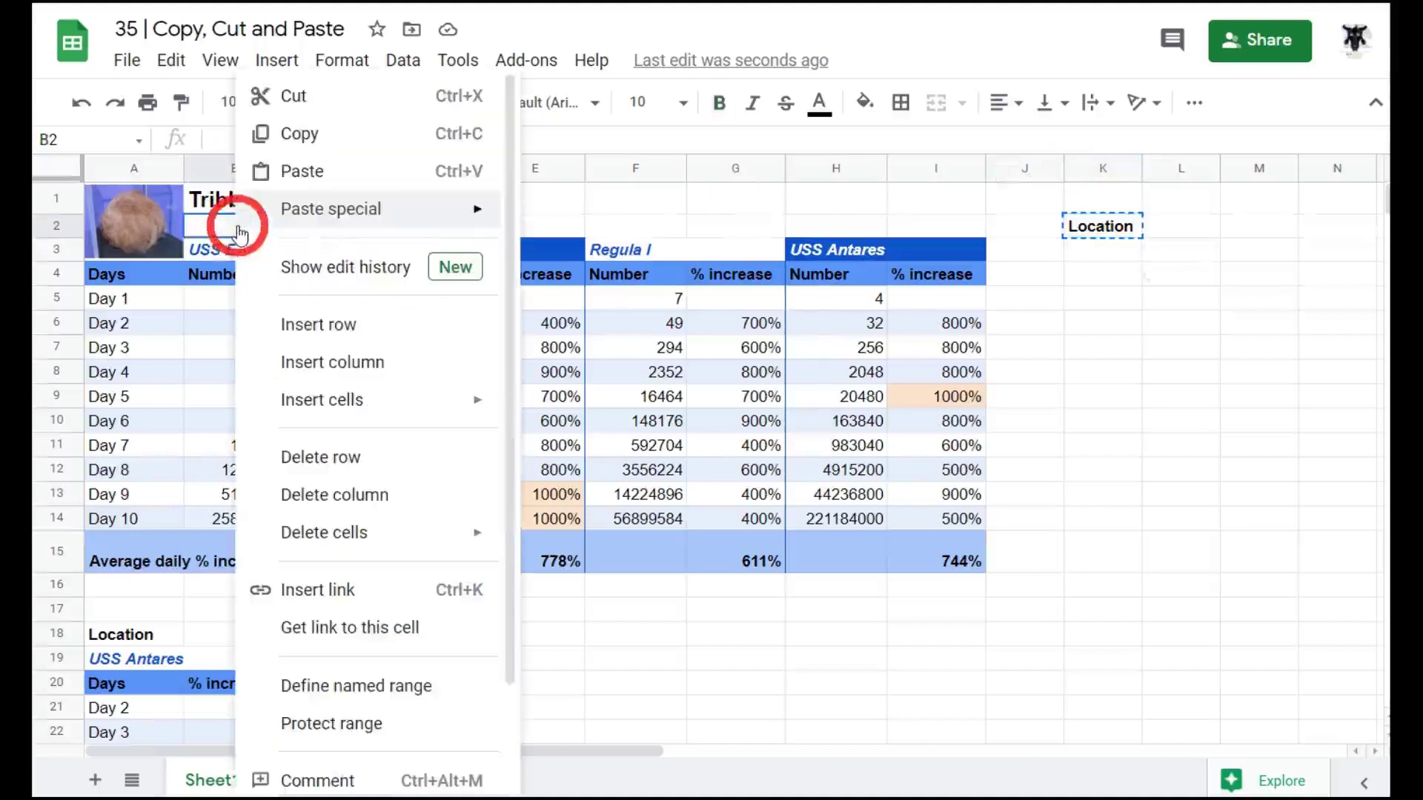
pyautogui.click(315, 173)
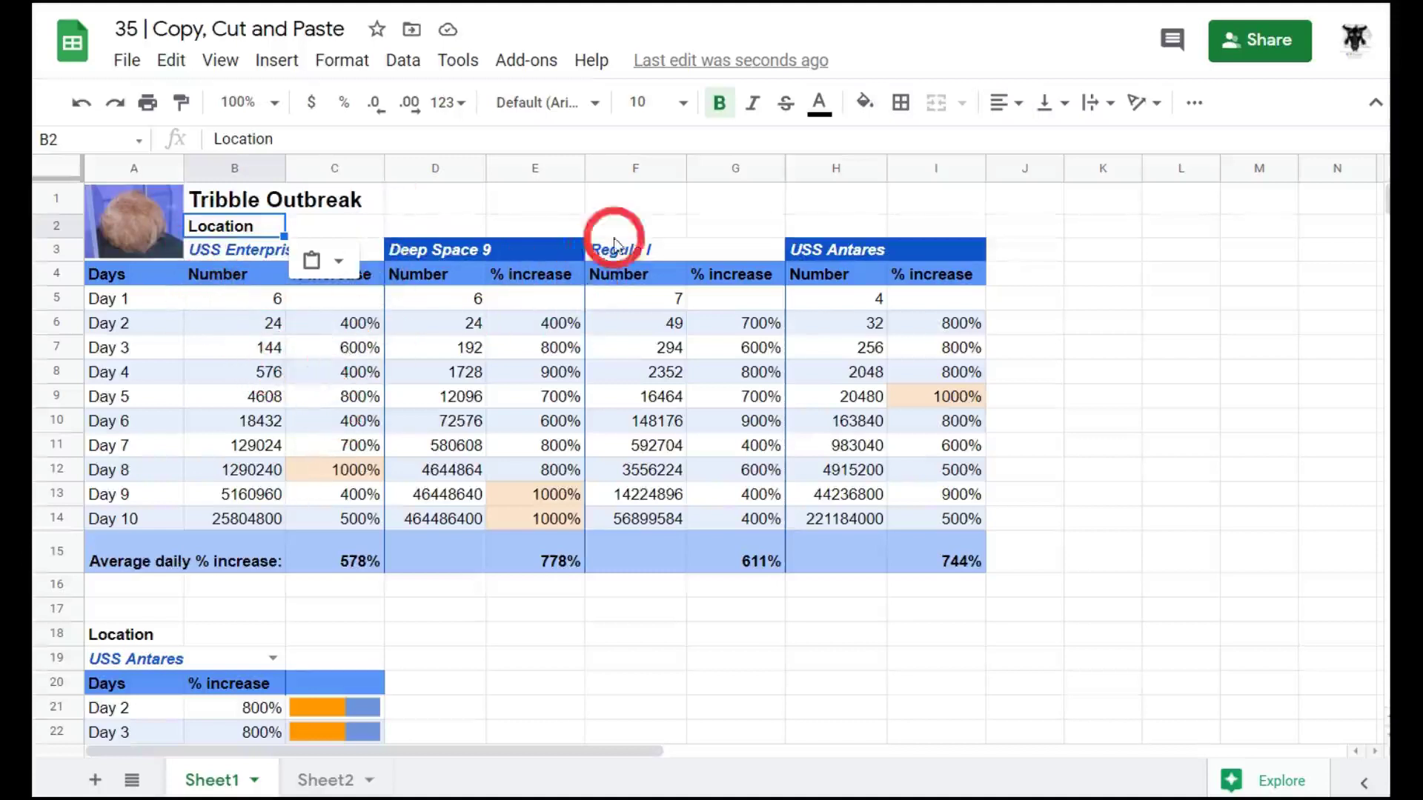
pyautogui.click(234, 257)
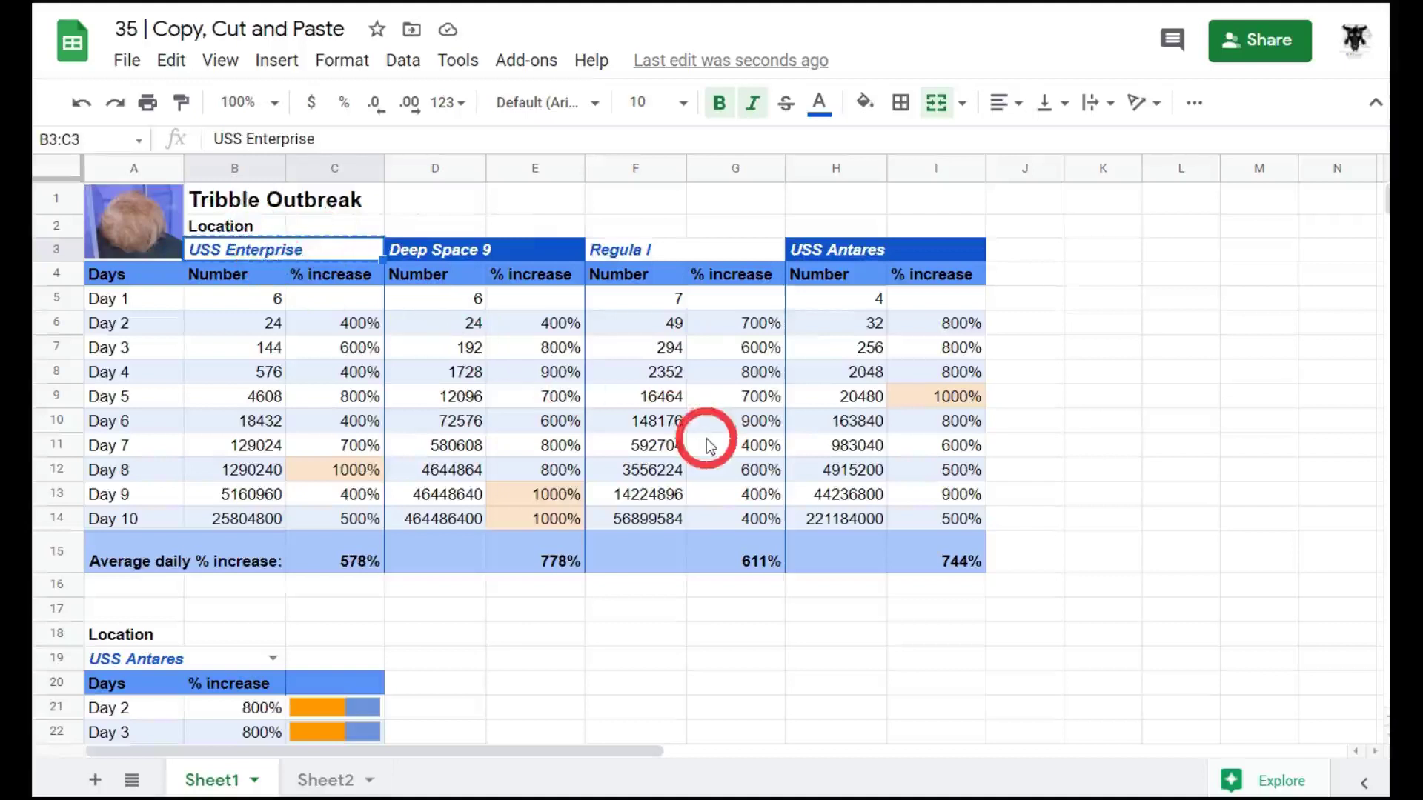
# - Paste a copy of the merged USS Enterprise heading from B3:C3 into K3:L3, then copy the pasted heading
pyautogui.hotkey('ctrl', 'c')
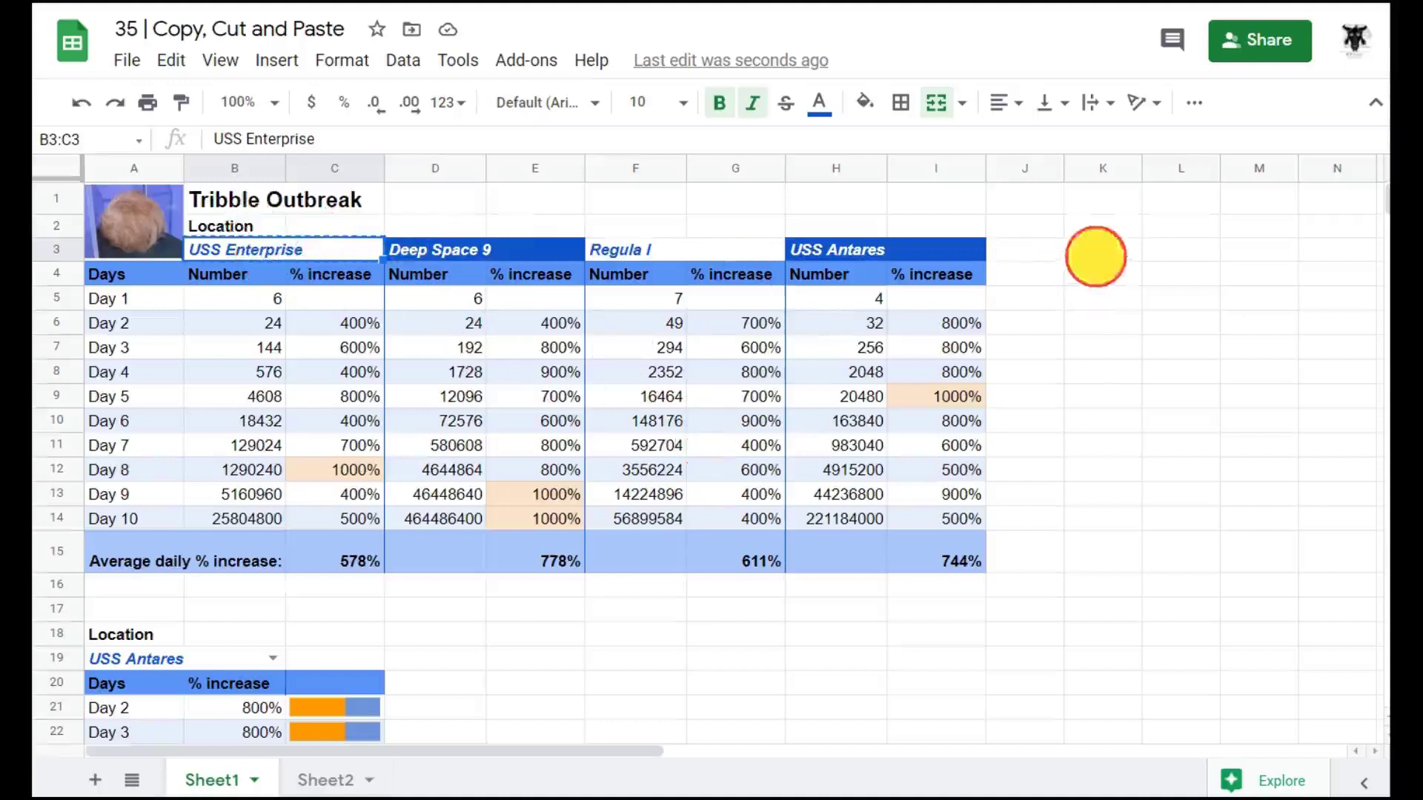
pyautogui.click(1098, 261)
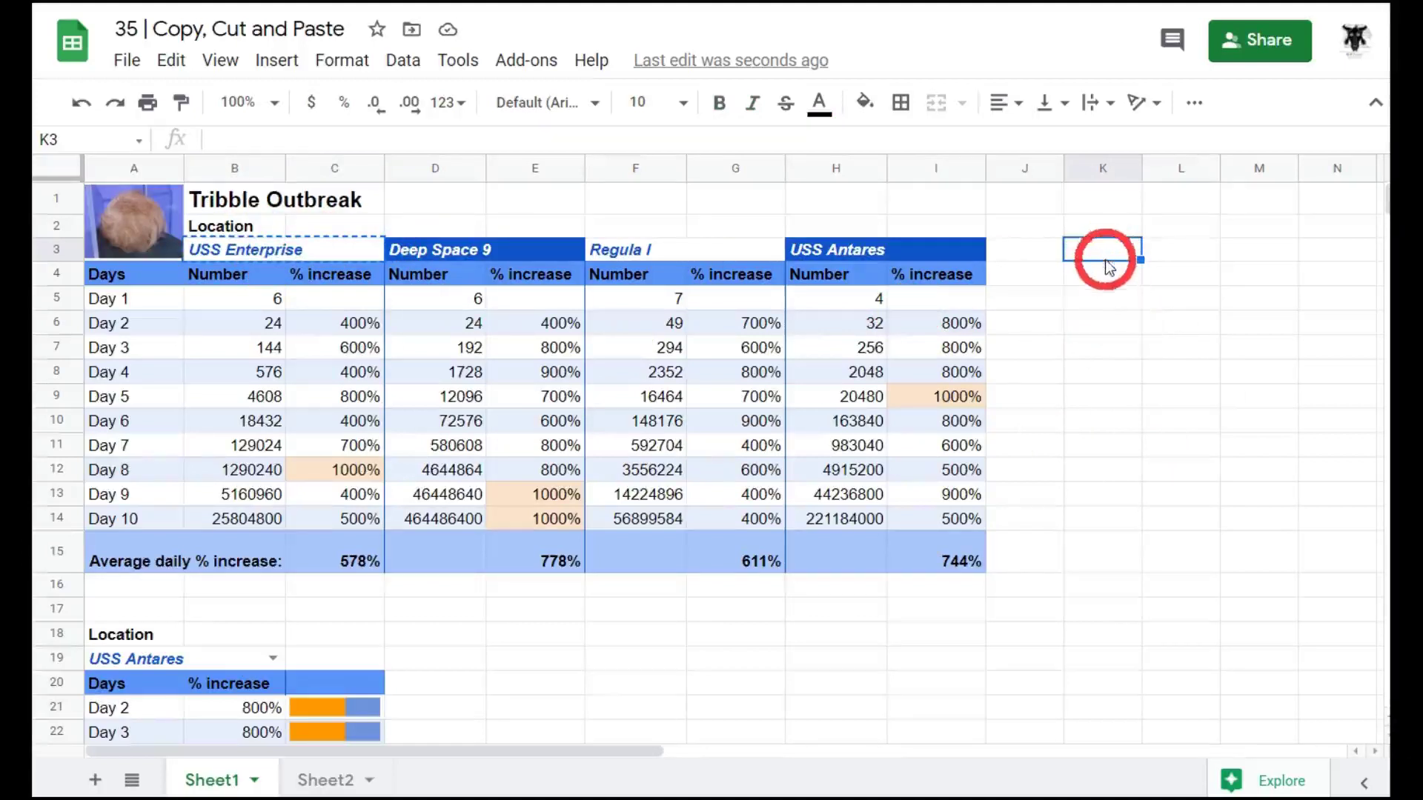
pyautogui.hotkey('ctrl', 'v')
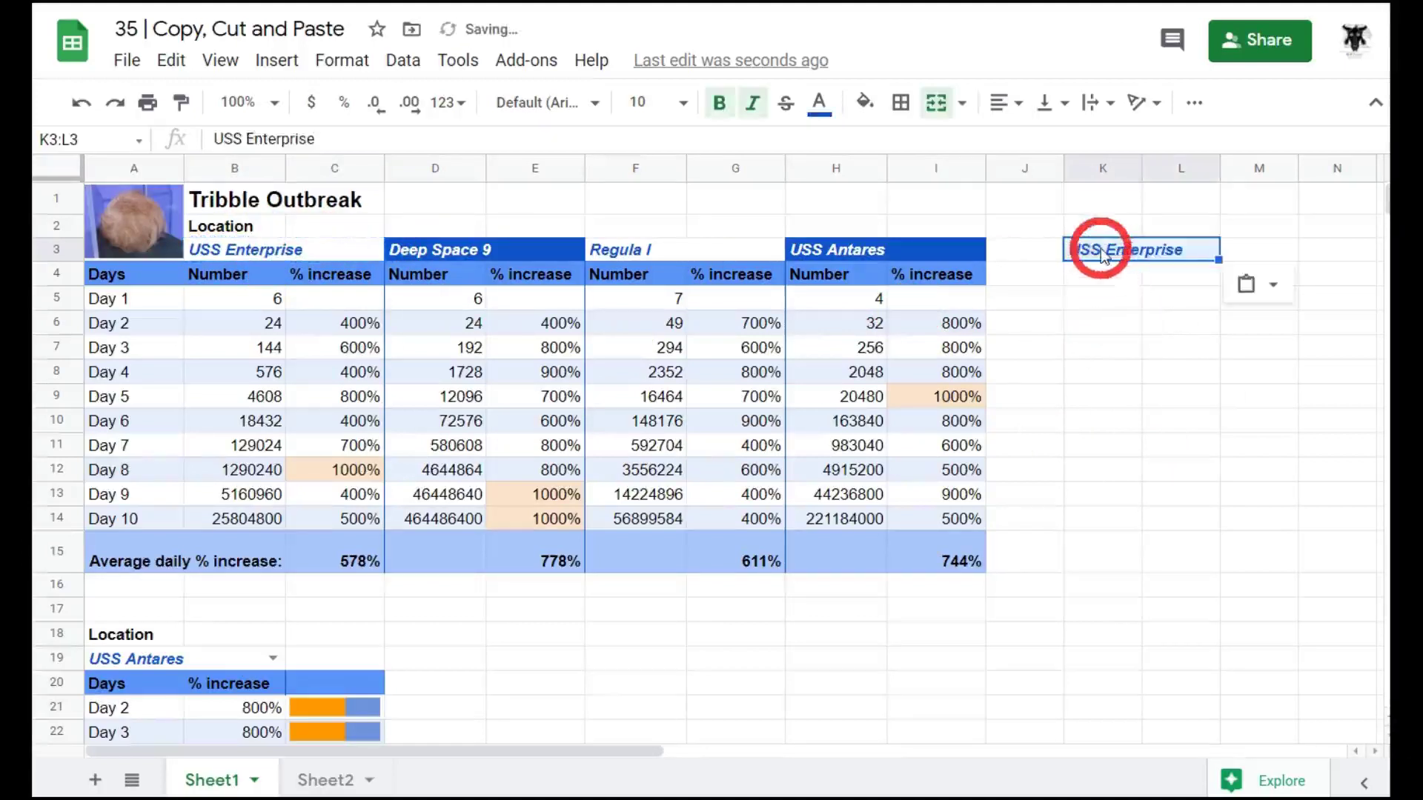
pyautogui.rightClick(1102, 255)
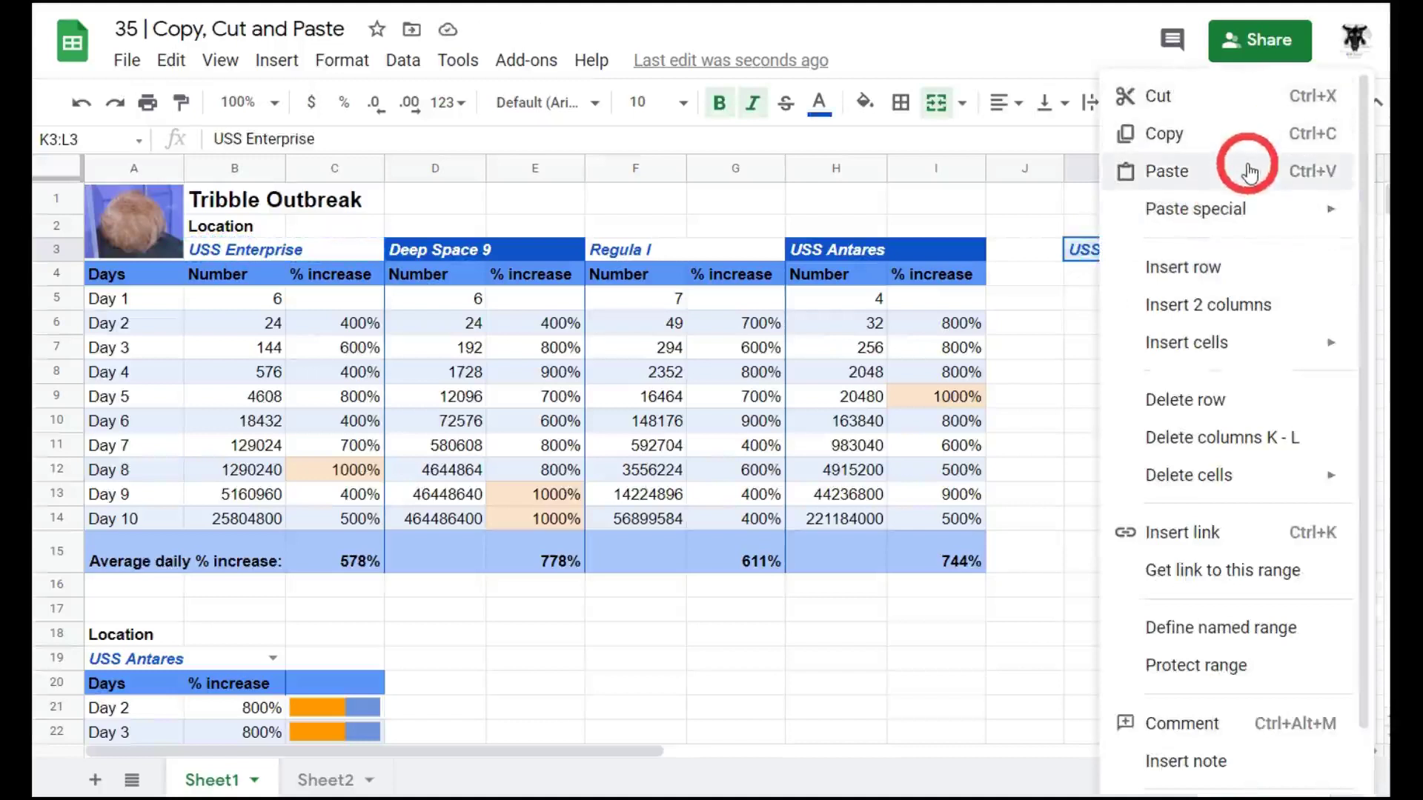
pyautogui.click(1055, 318)
# - Move the USS Enterprise heading from K3:L3 to K7:L7, then delete it to leave columns K–L empty
pyautogui.click(1109, 255)
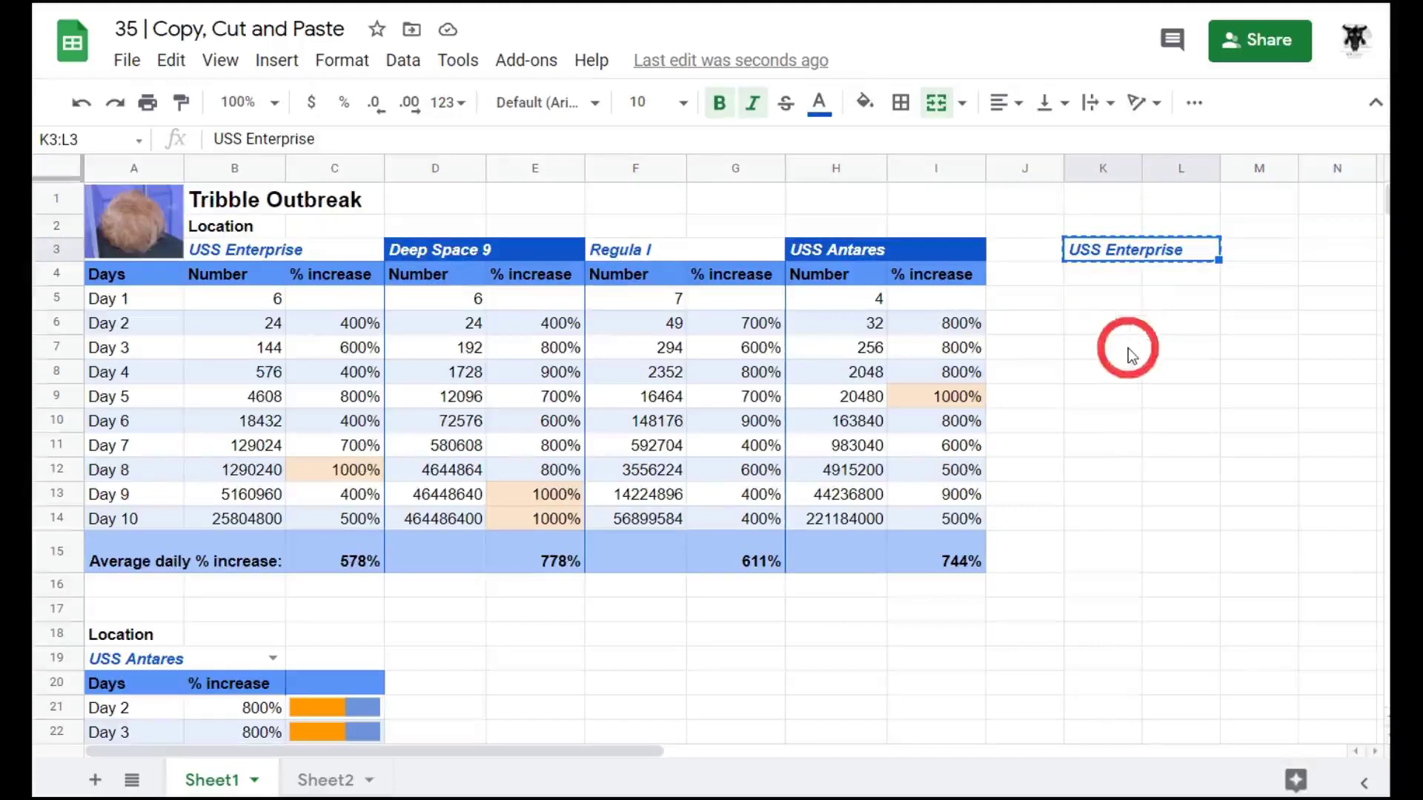
pyautogui.click(1108, 359)
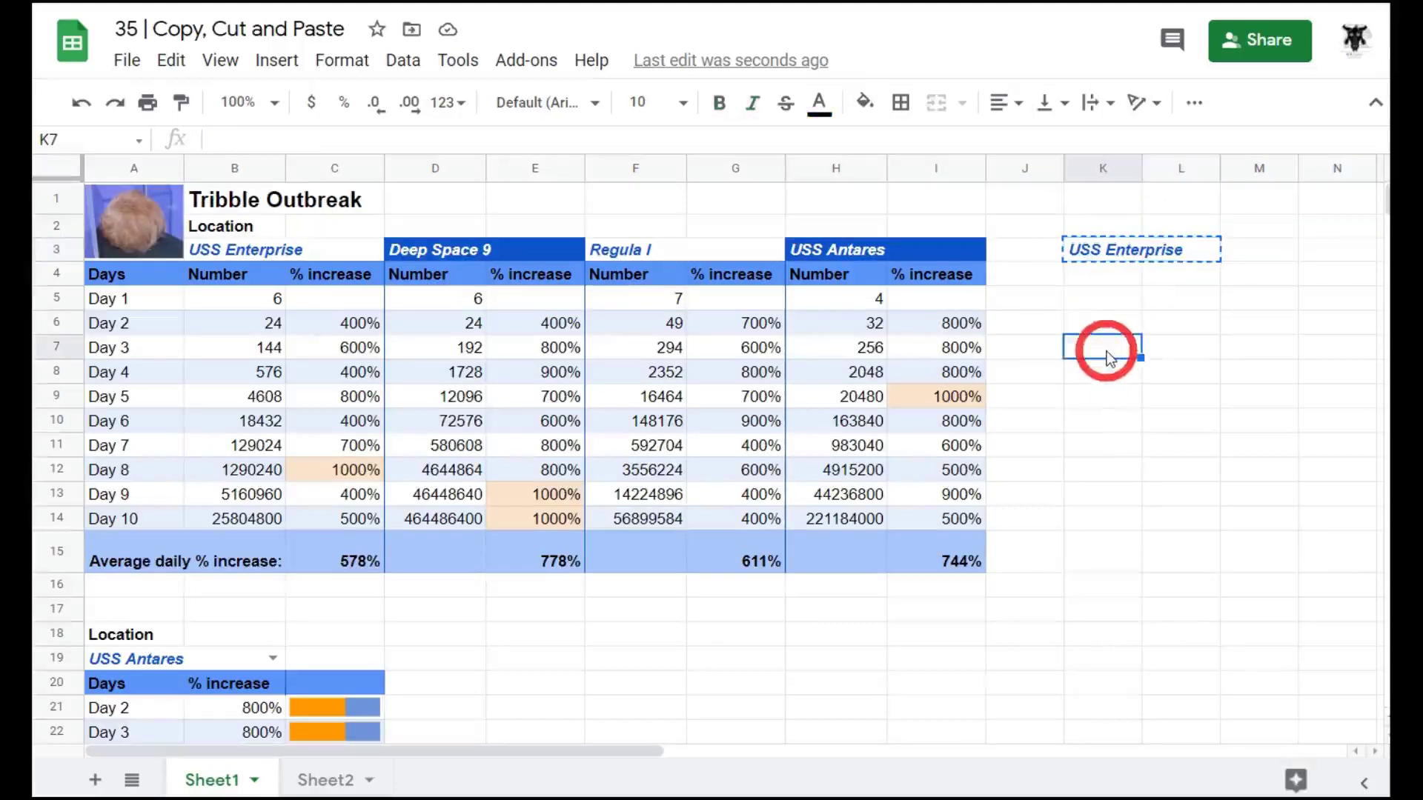
pyautogui.hotkey('ctrl', 'v')
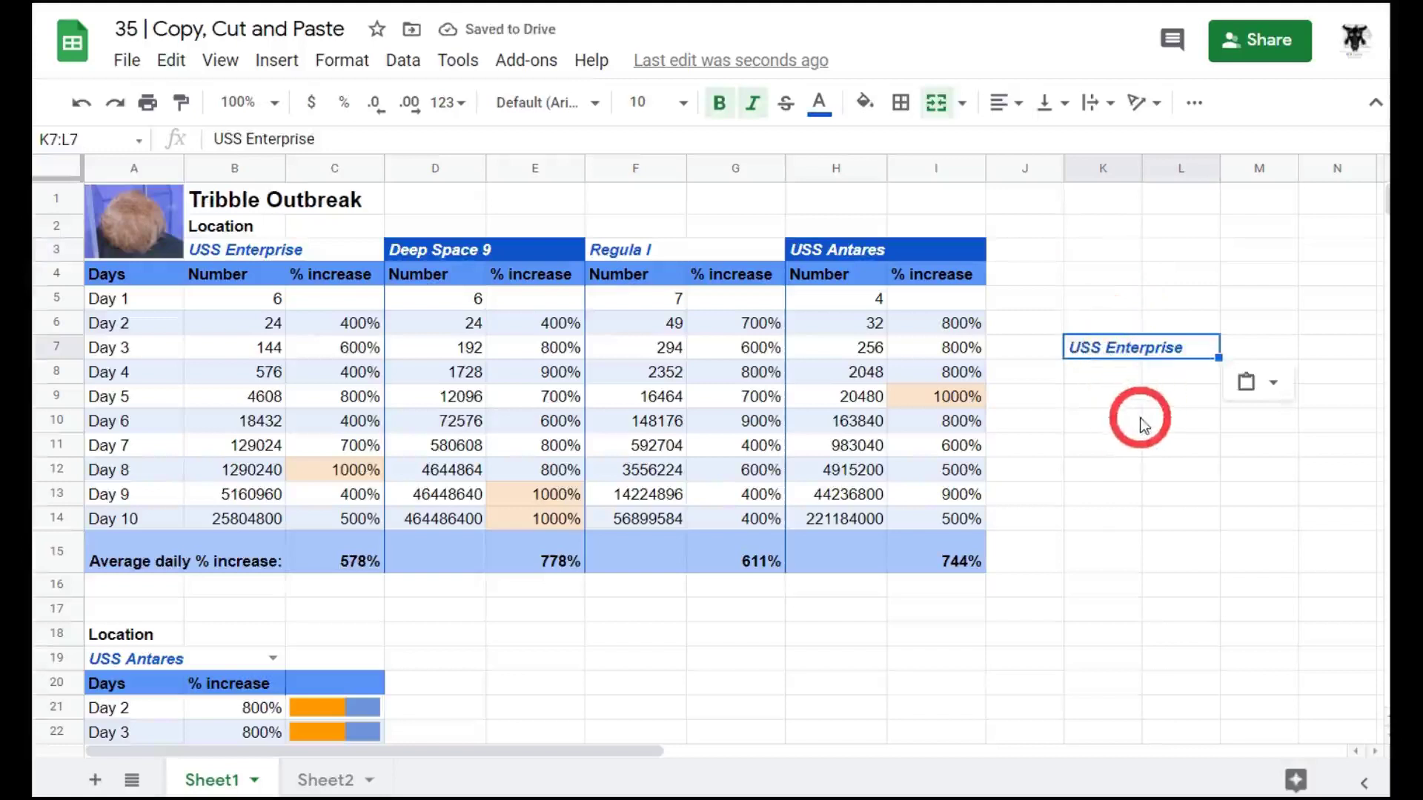
pyautogui.press('Delete')
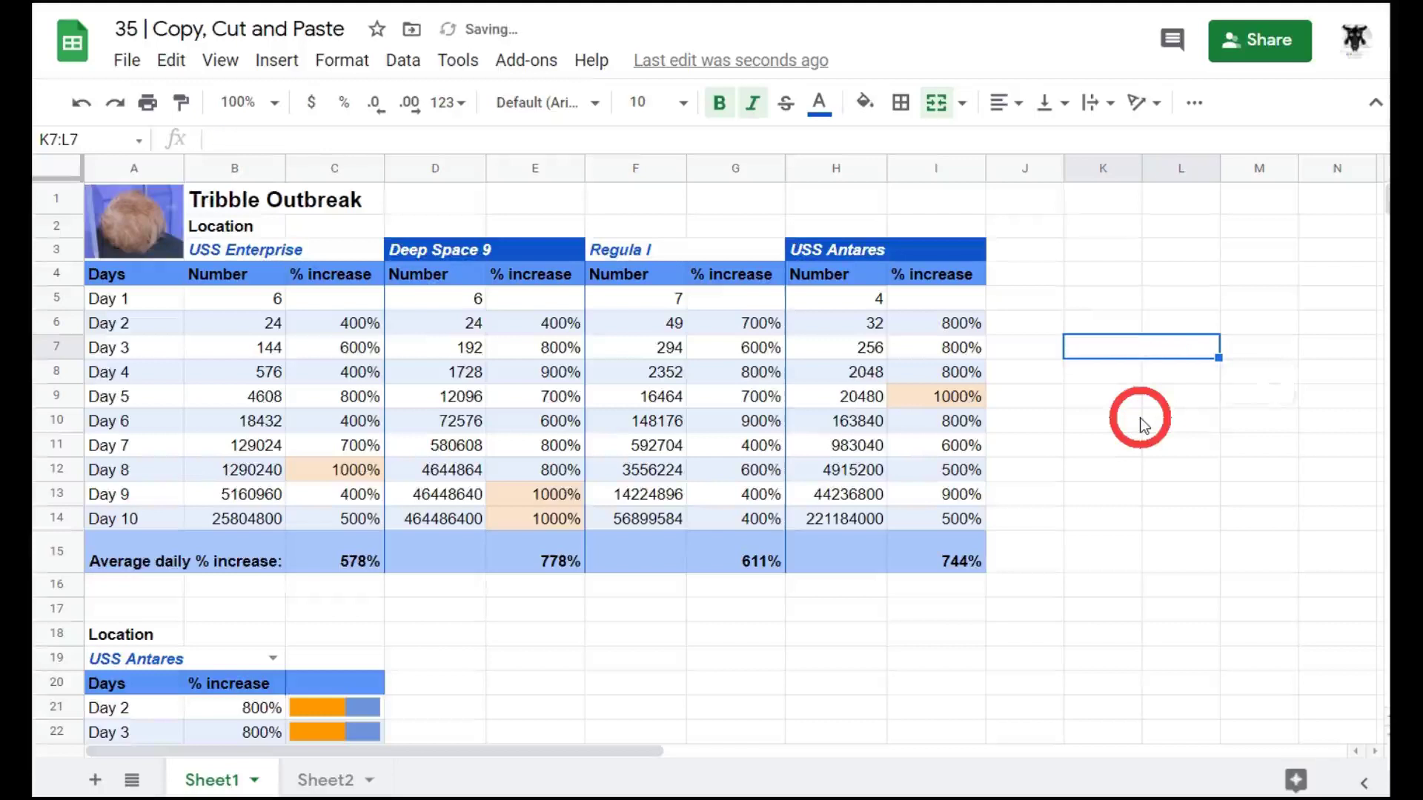
pyautogui.click(1139, 422)
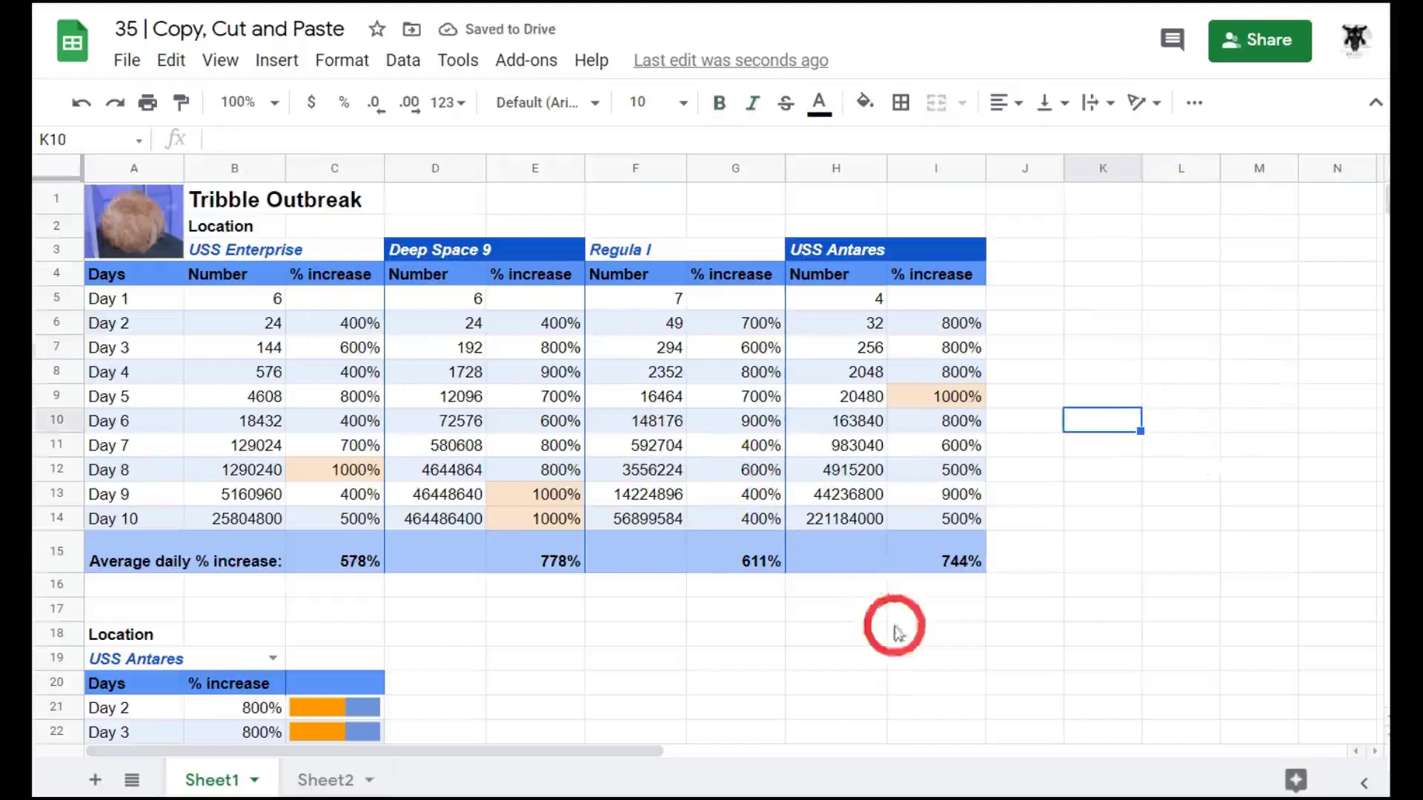
# - Select and copy the whole Tribble Outbreak table range A1:I29 on Sheet1
pyautogui.scroll(-4, 756, 571)
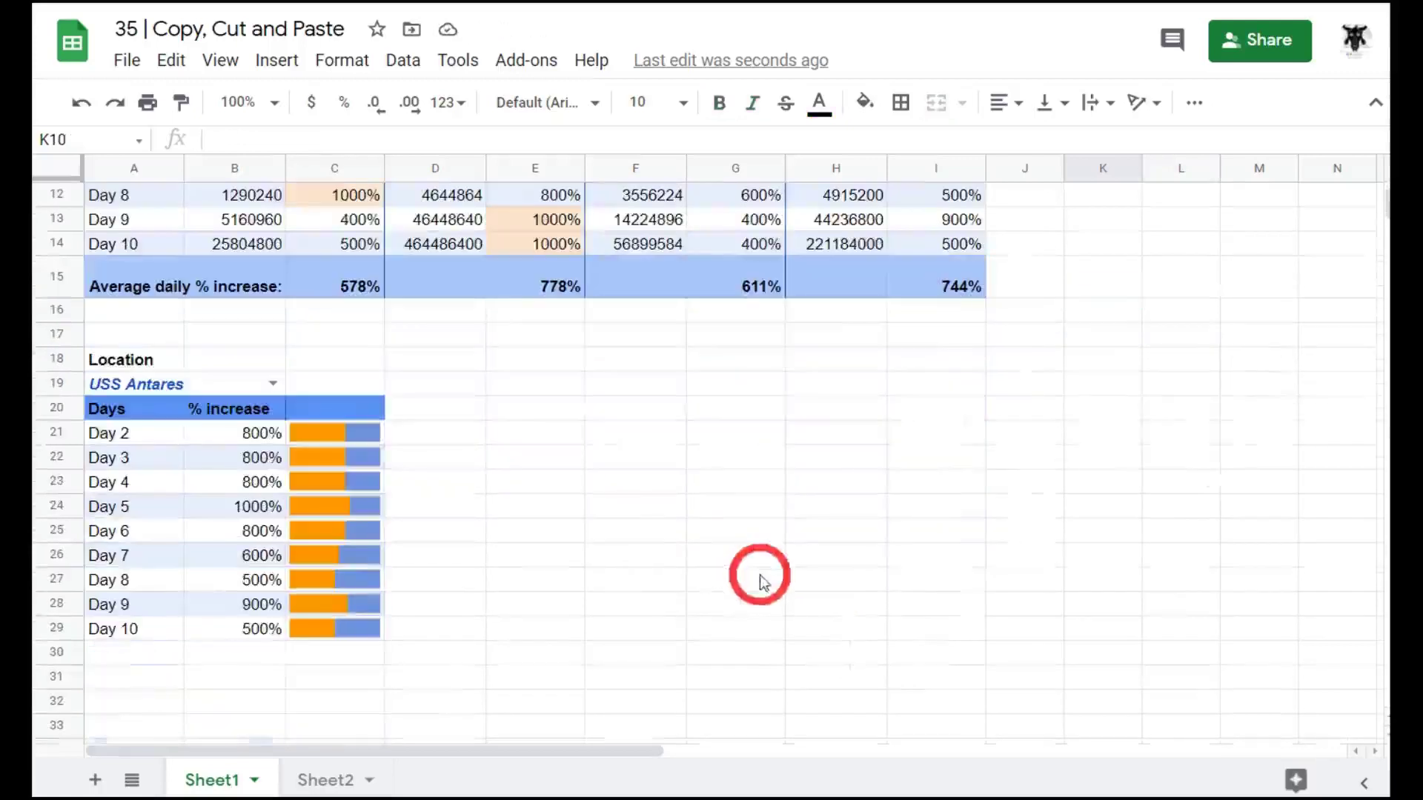
pyautogui.click(973, 638)
pyautogui.scroll(4, 673, 397)
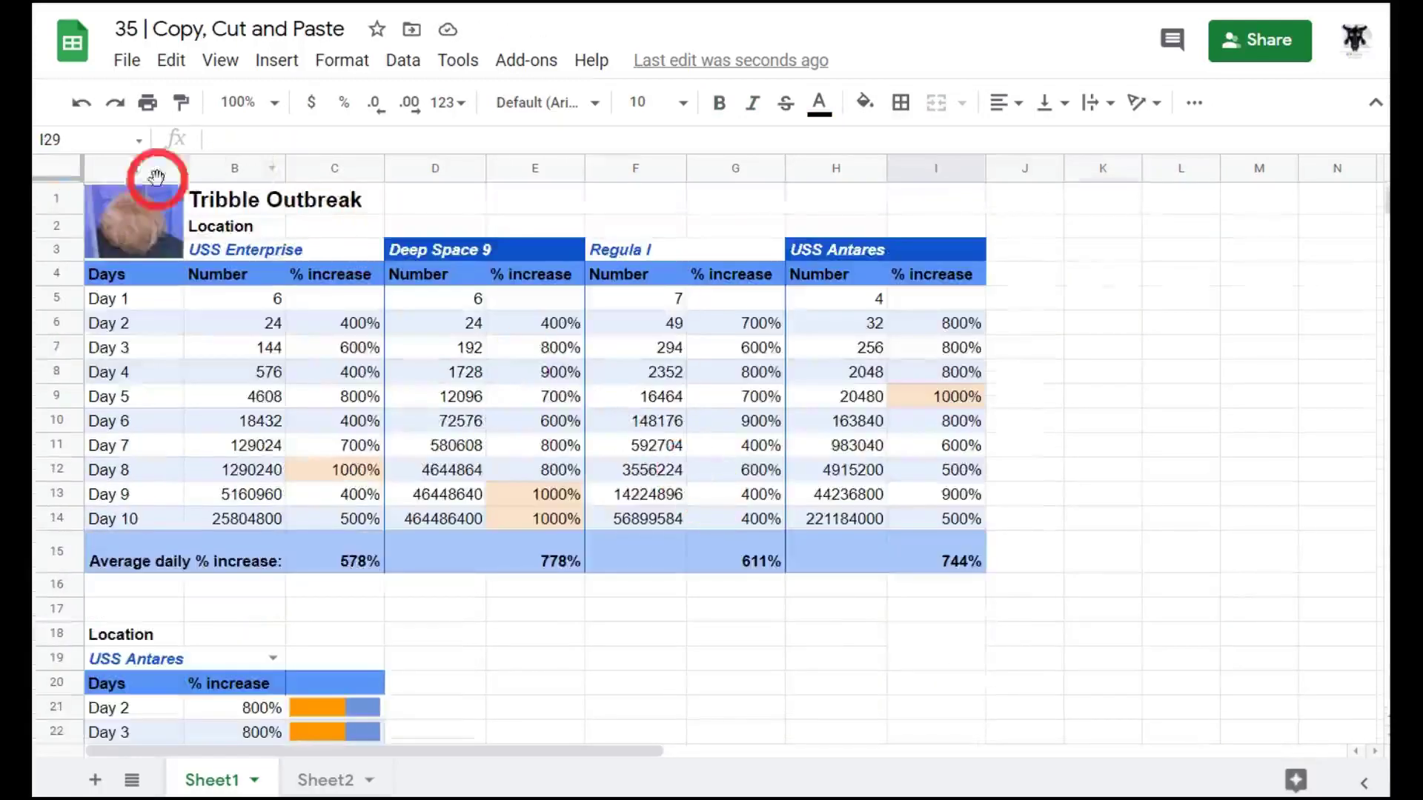
pyautogui.keyDown('shift'); pyautogui.click(113, 191); pyautogui.keyUp('shift')
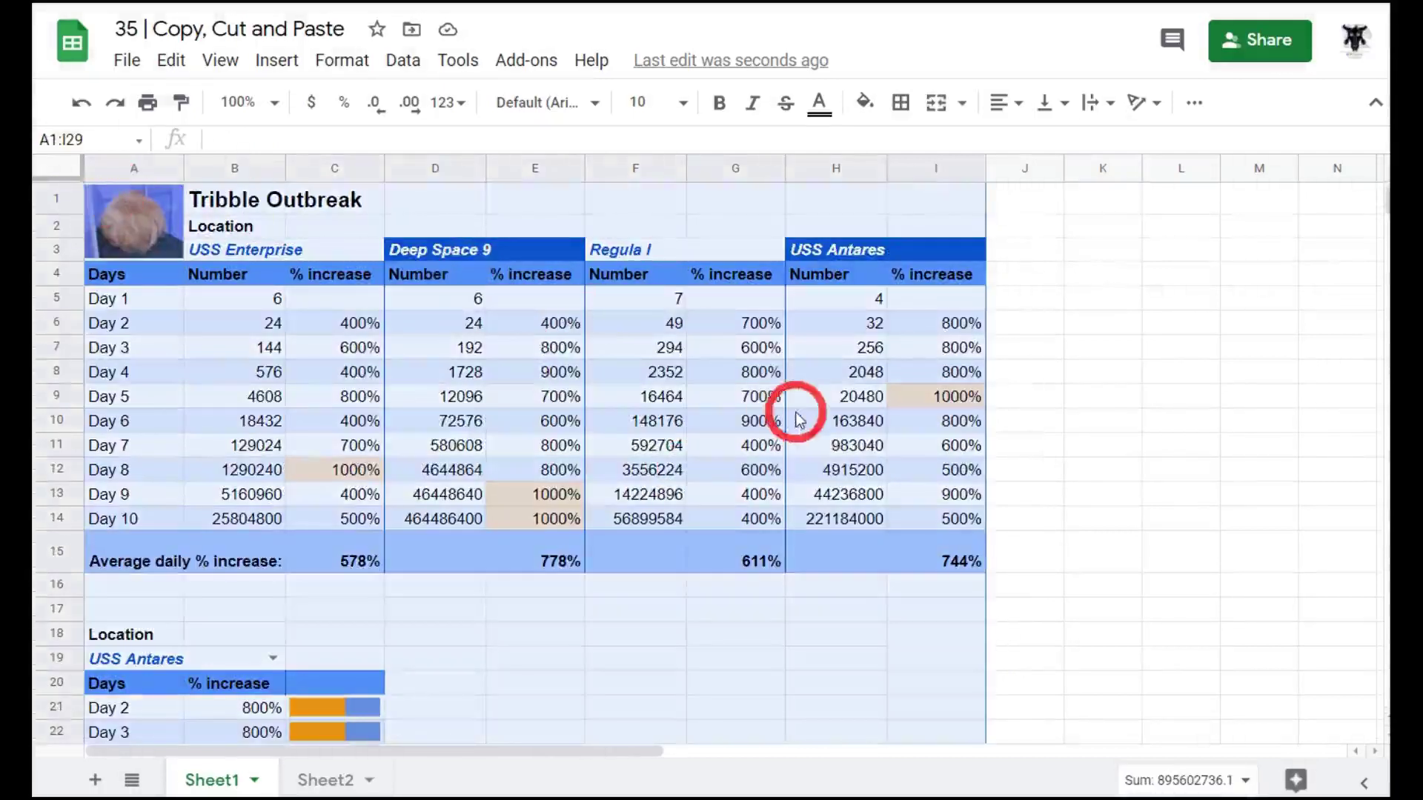
pyautogui.hotkey('ctrl', 'c')
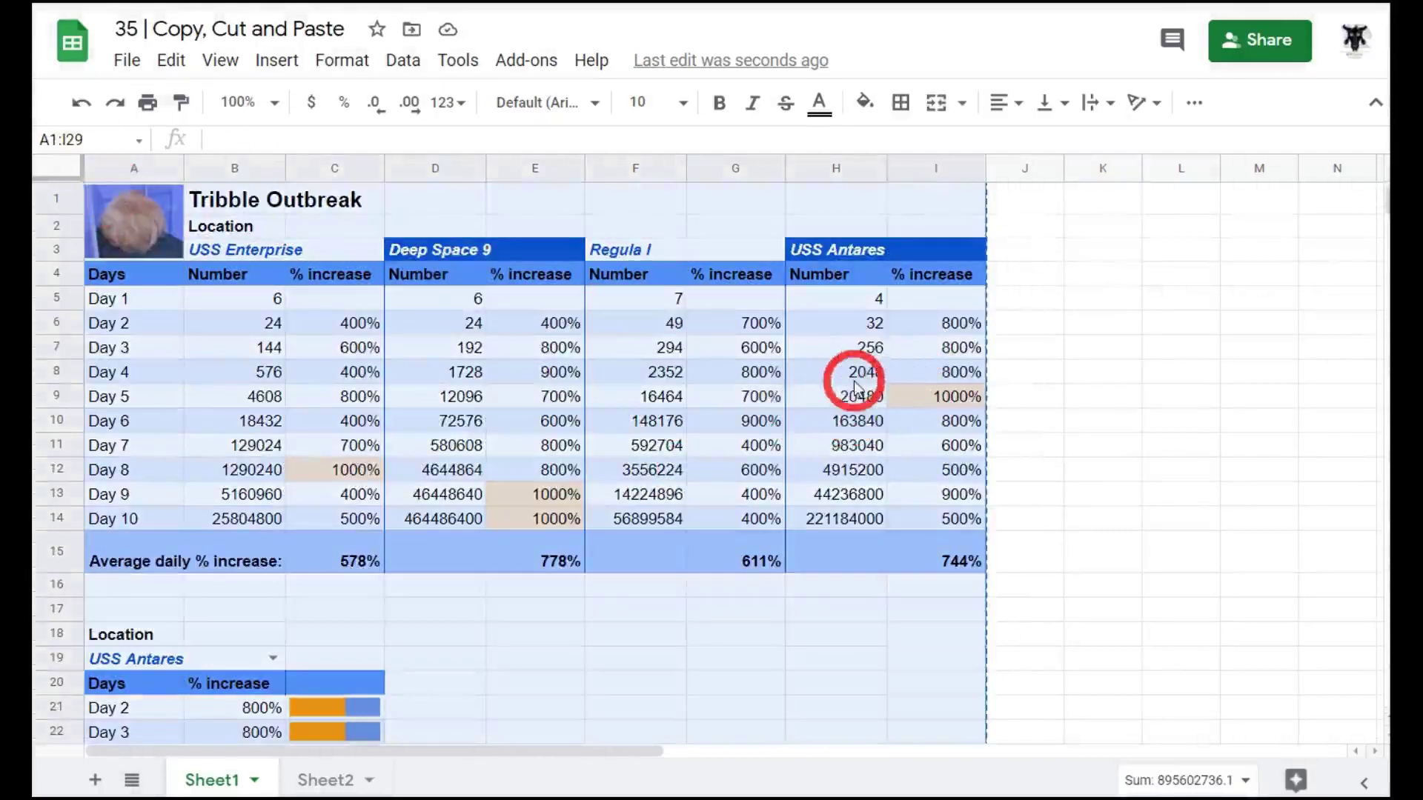
# - Paste the table into Sheet2, compare it with Sheet1, then undo the paste so Sheet2 is blank
pyautogui.hscroll(5, 735, 346)
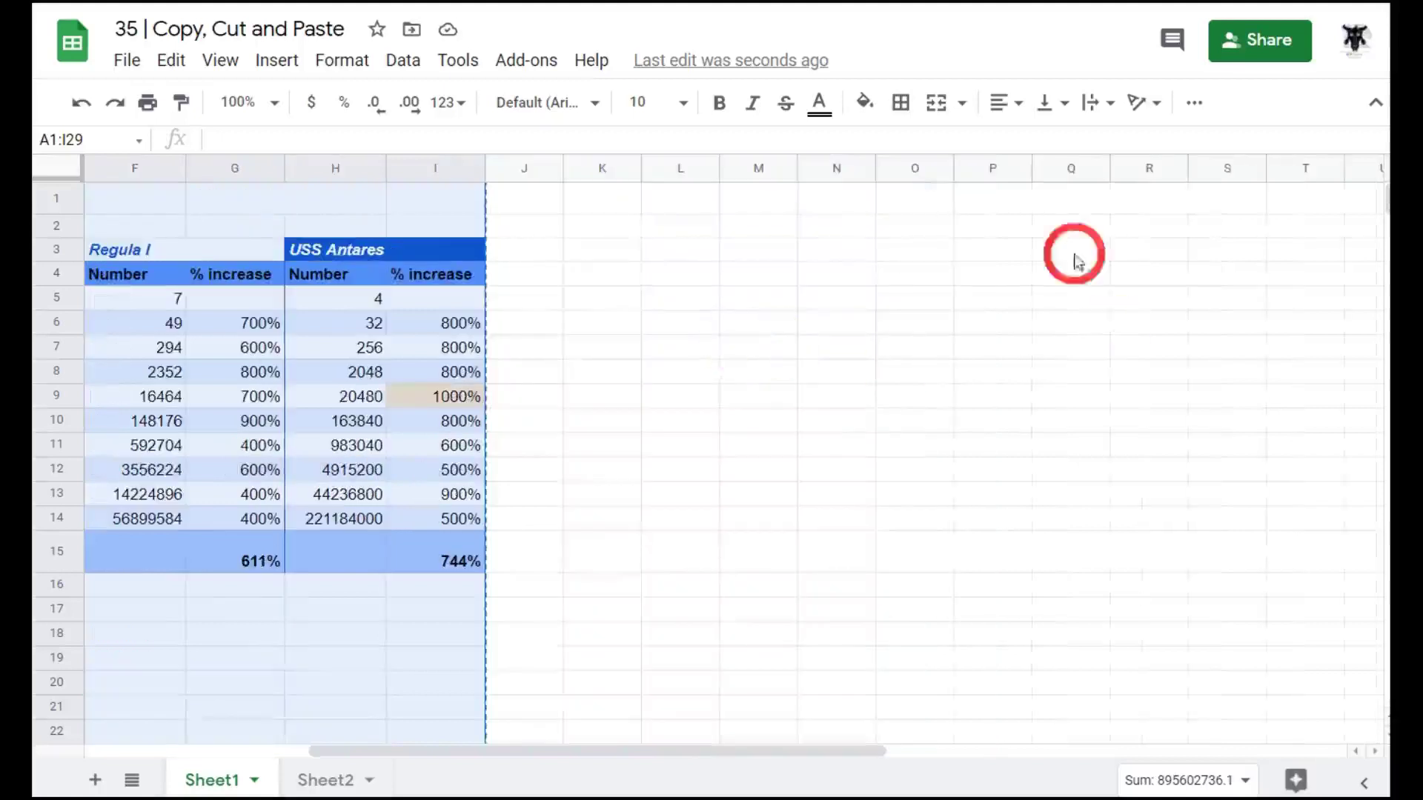
pyautogui.hscroll(-5, 704, 381)
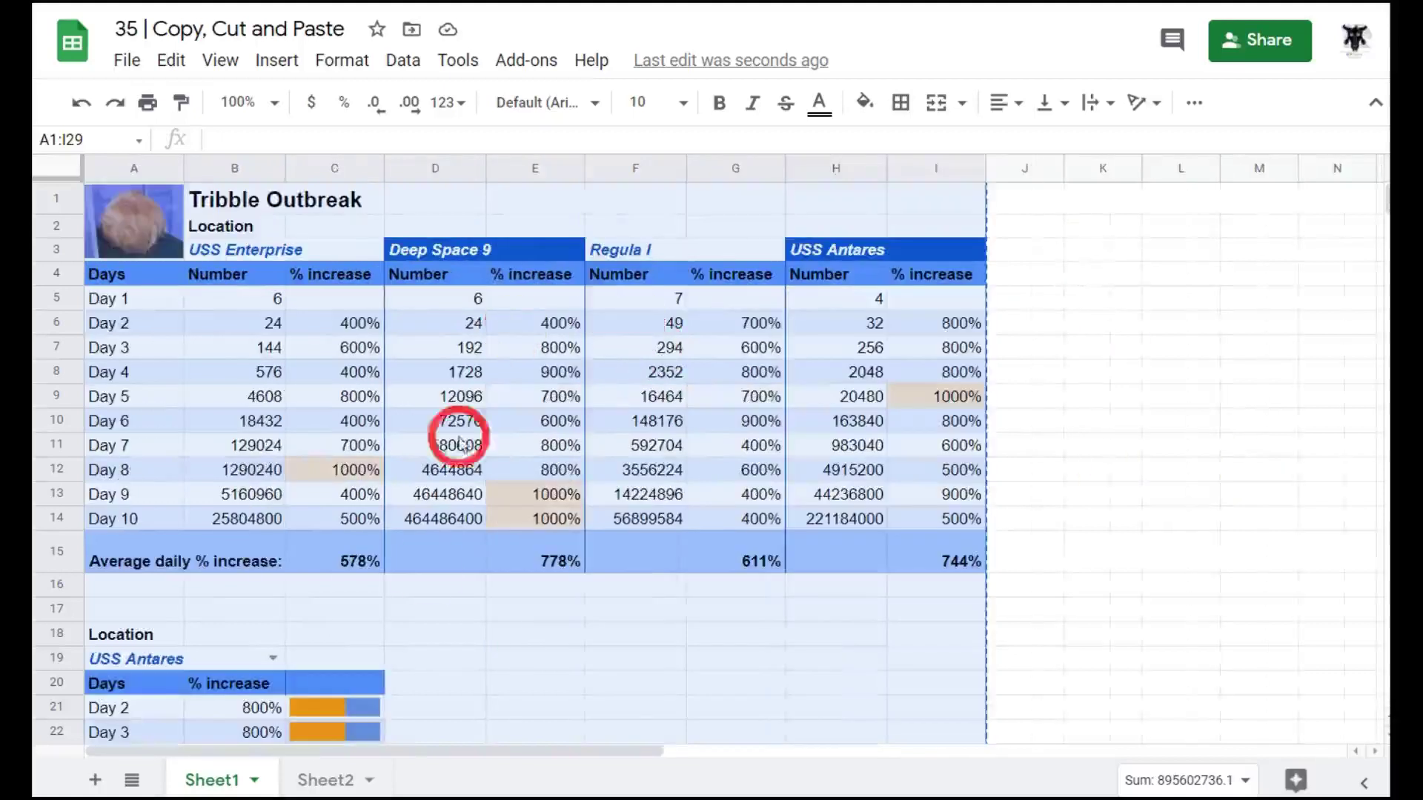
pyautogui.click(351, 788)
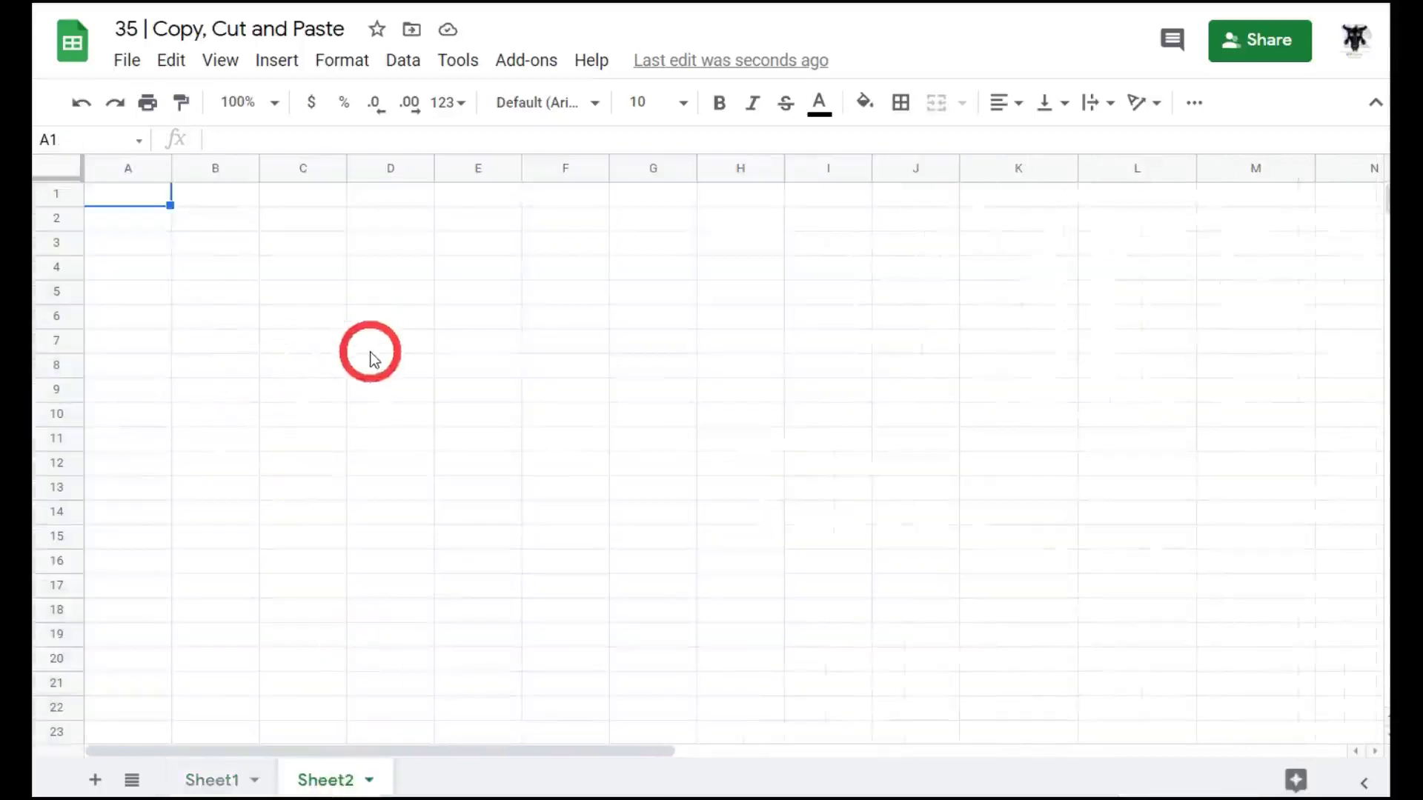
pyautogui.hotkey('ctrl', 'v')
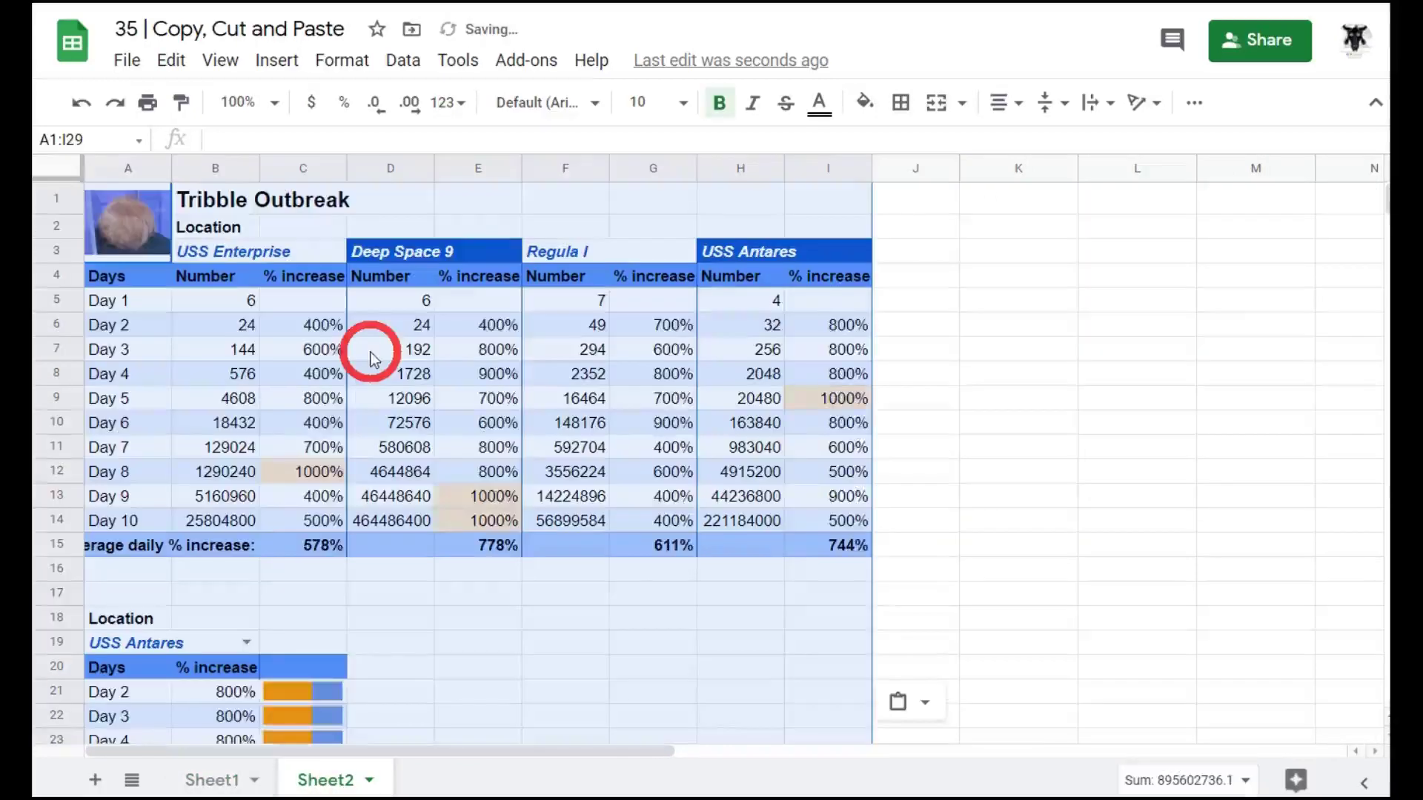
pyautogui.scroll(-4, 387, 330)
pyautogui.scroll(4, 369, 570)
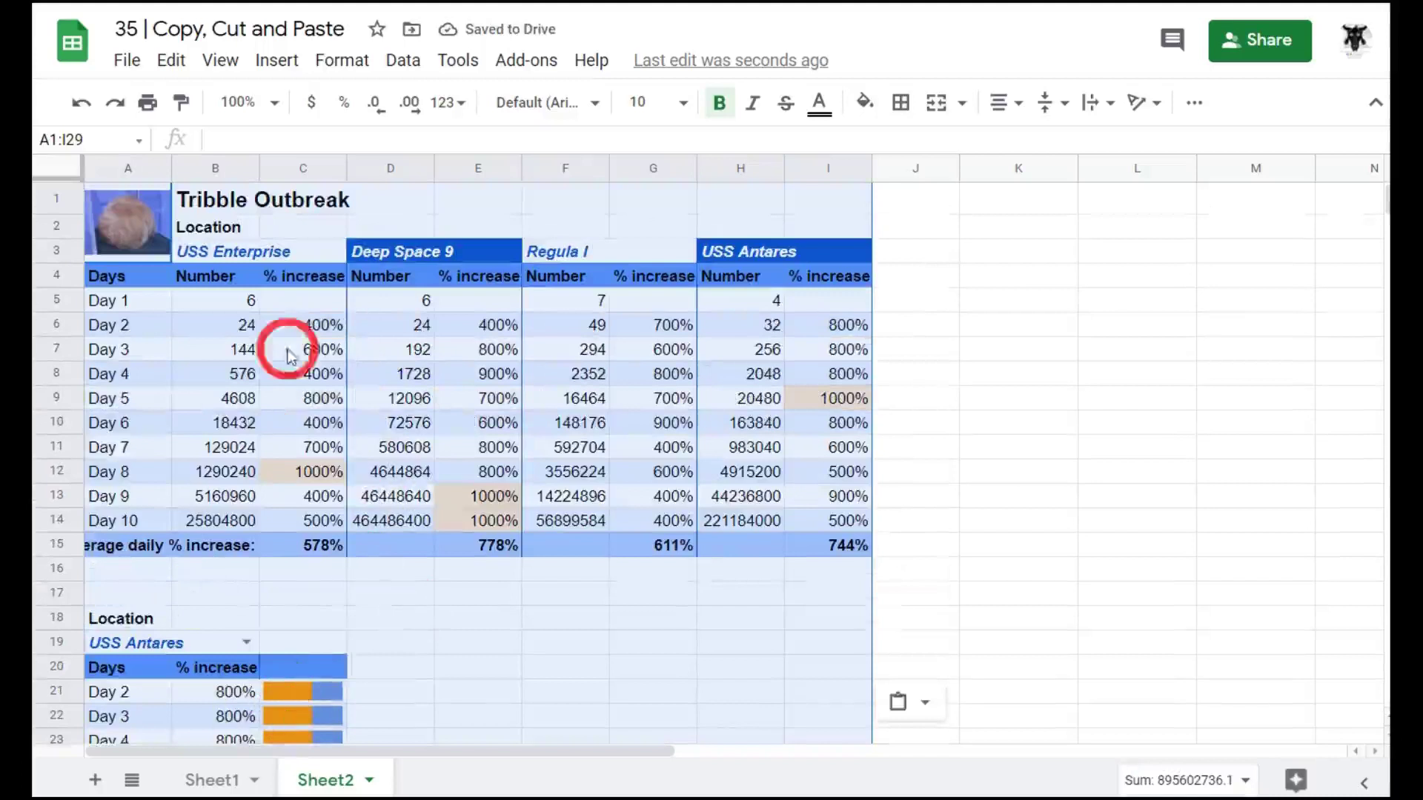
pyautogui.click(187, 786)
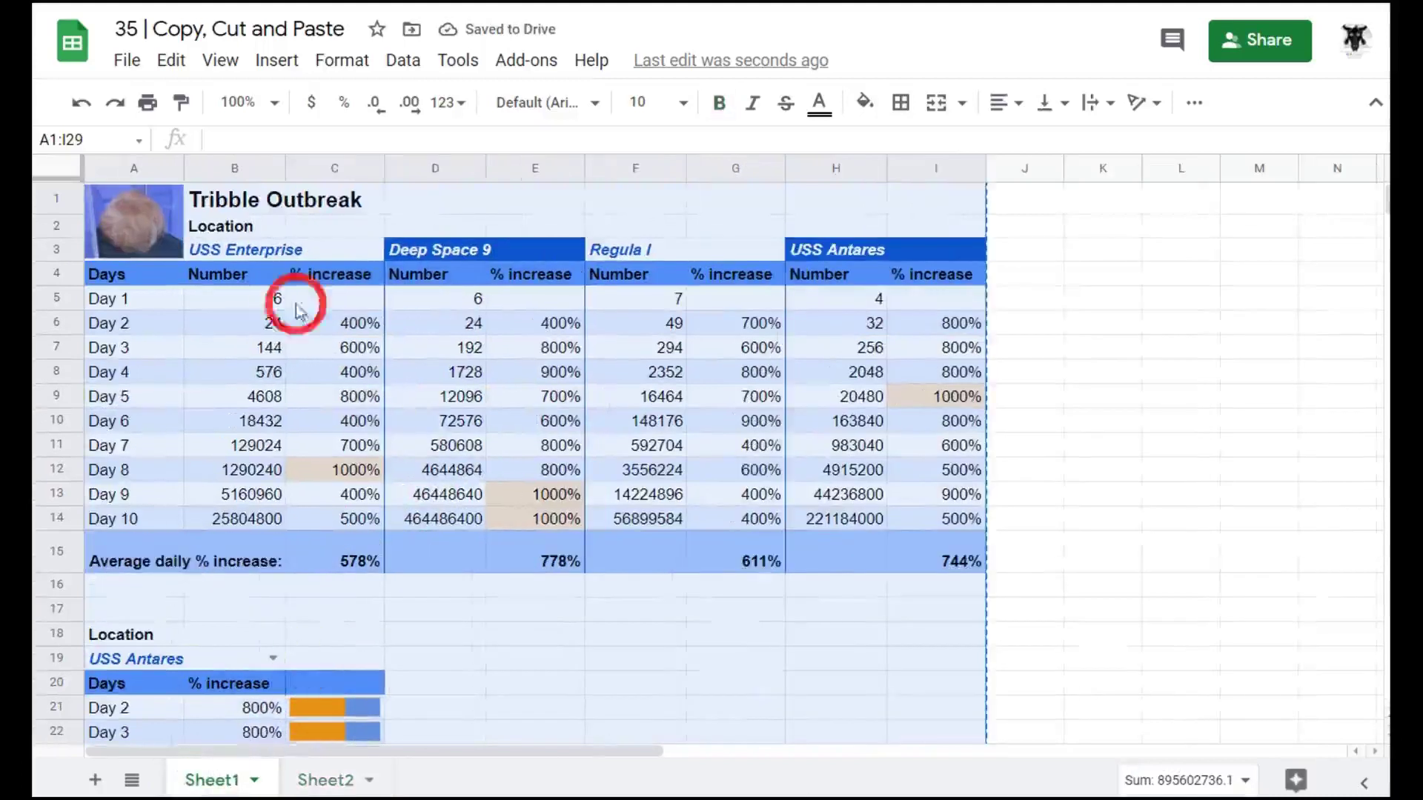
pyautogui.scroll(-3, 422, 364)
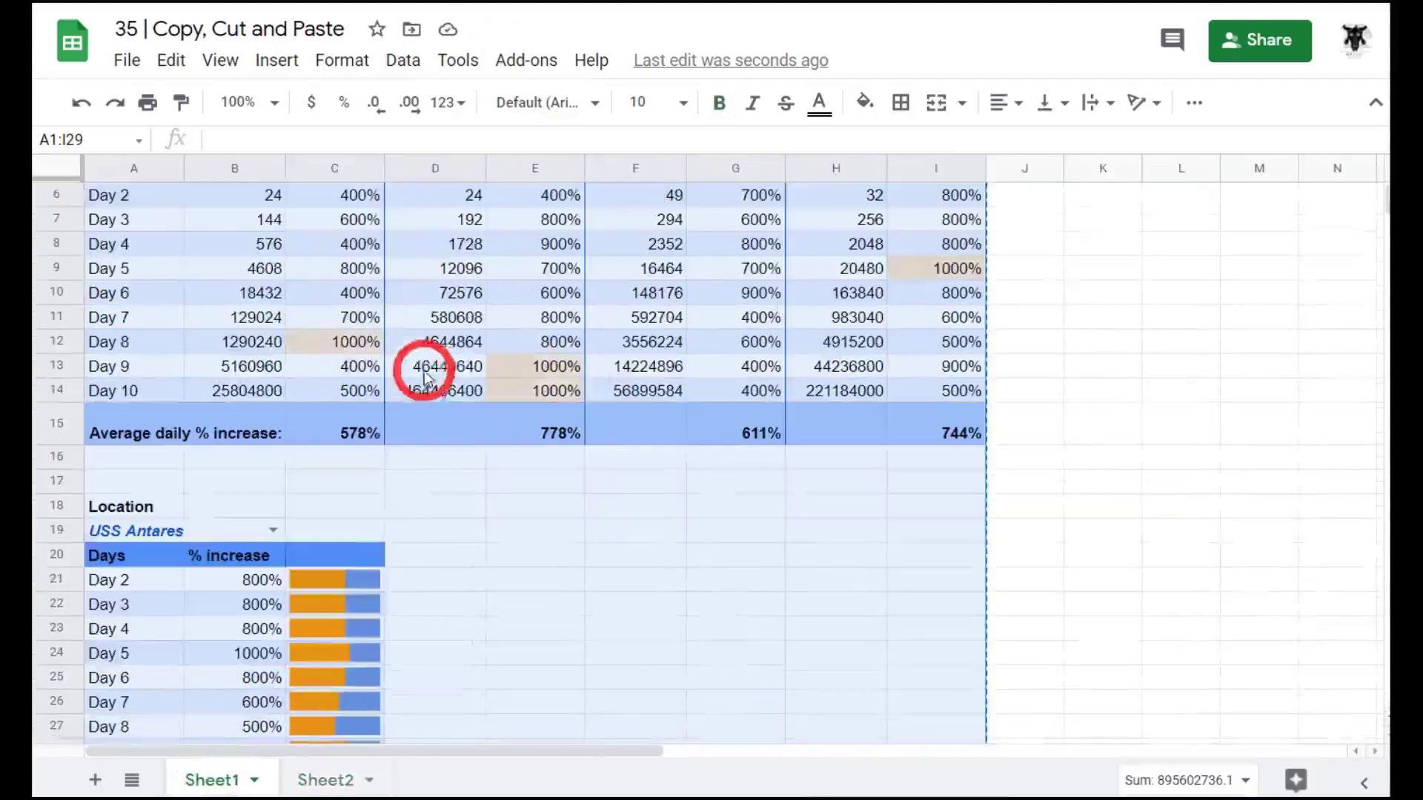
pyautogui.click(327, 779)
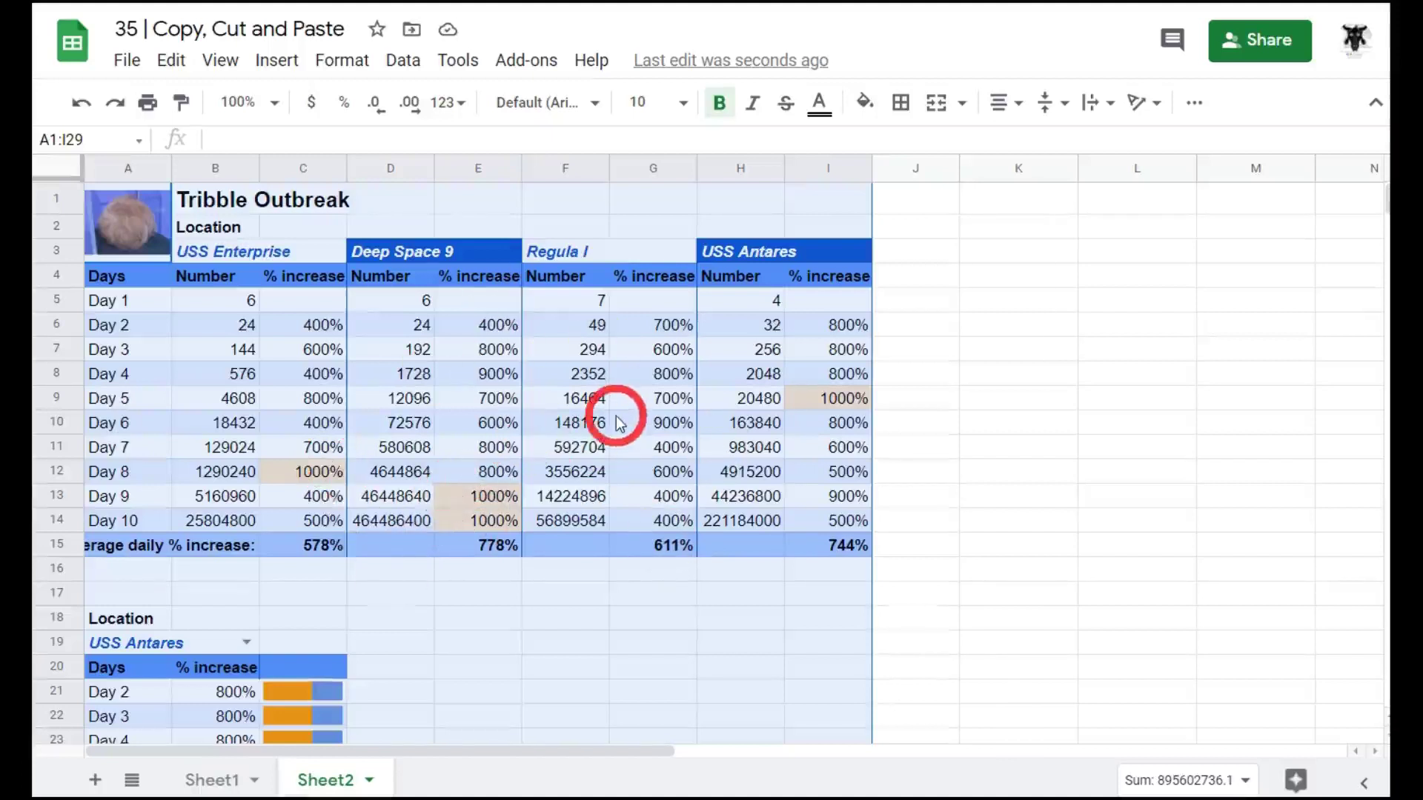
pyautogui.hotkey('ctrl', 'z')
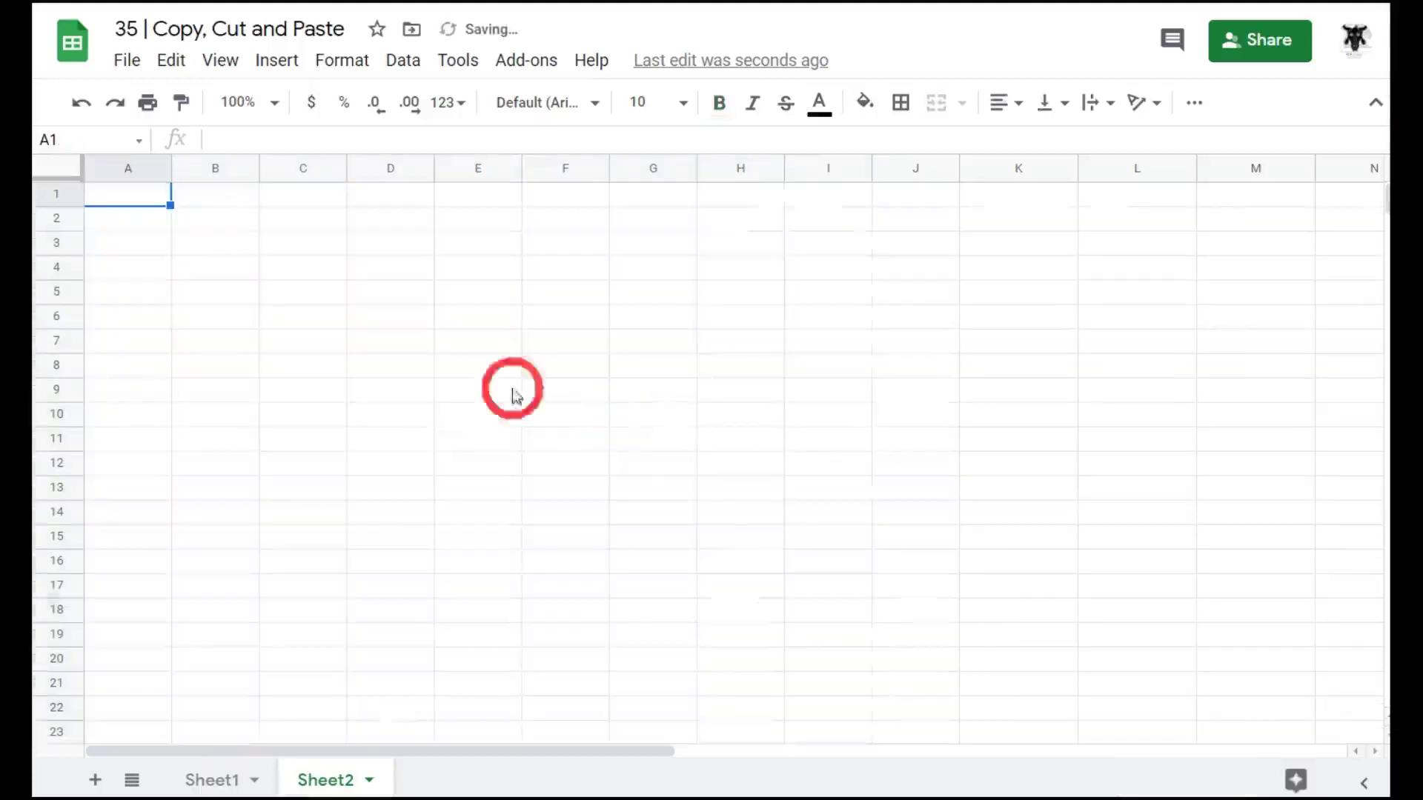
# - Move the Tribble table onto Sheet2, leaving Sheet1 empty
pyautogui.click(220, 779)
pyautogui.scroll(2, 319, 460)
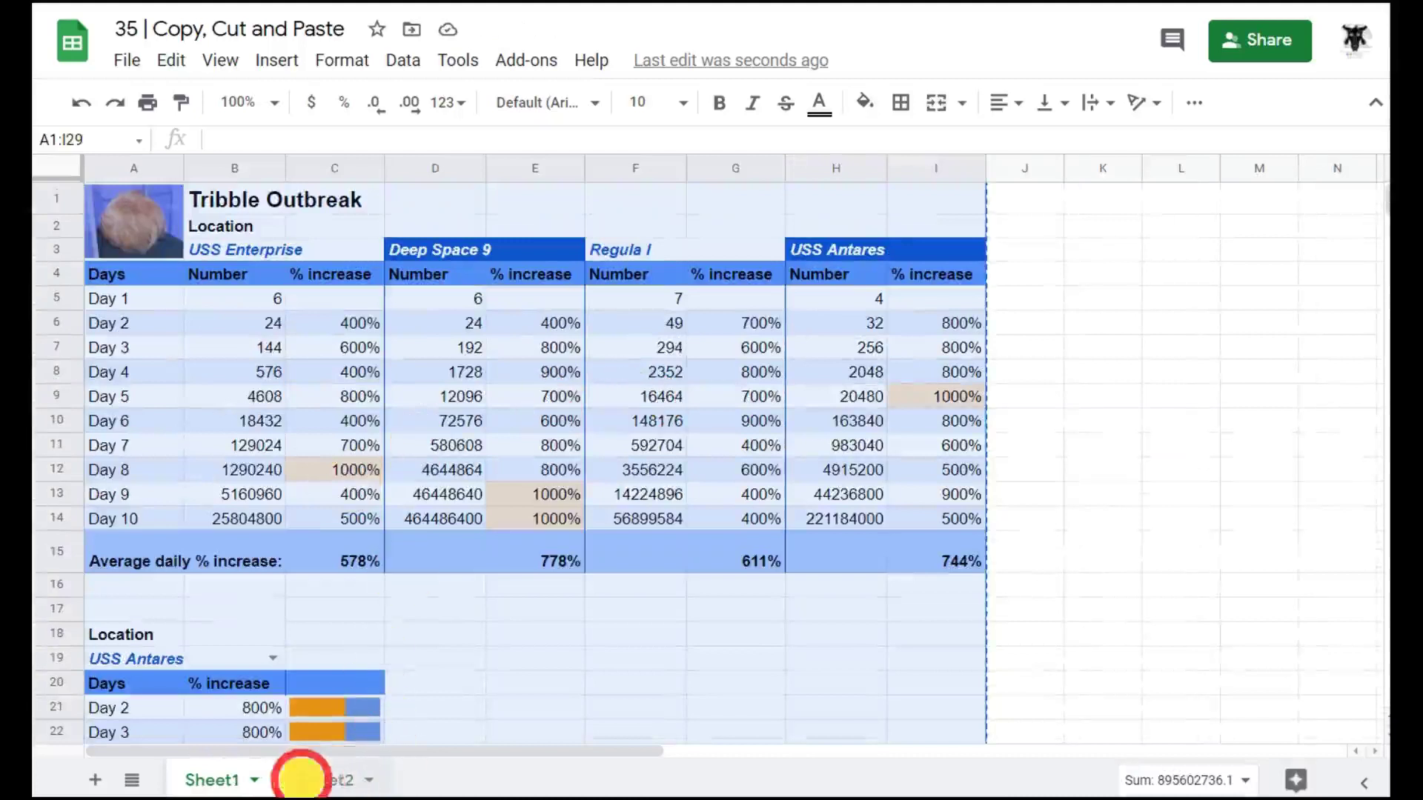
pyautogui.click(307, 777)
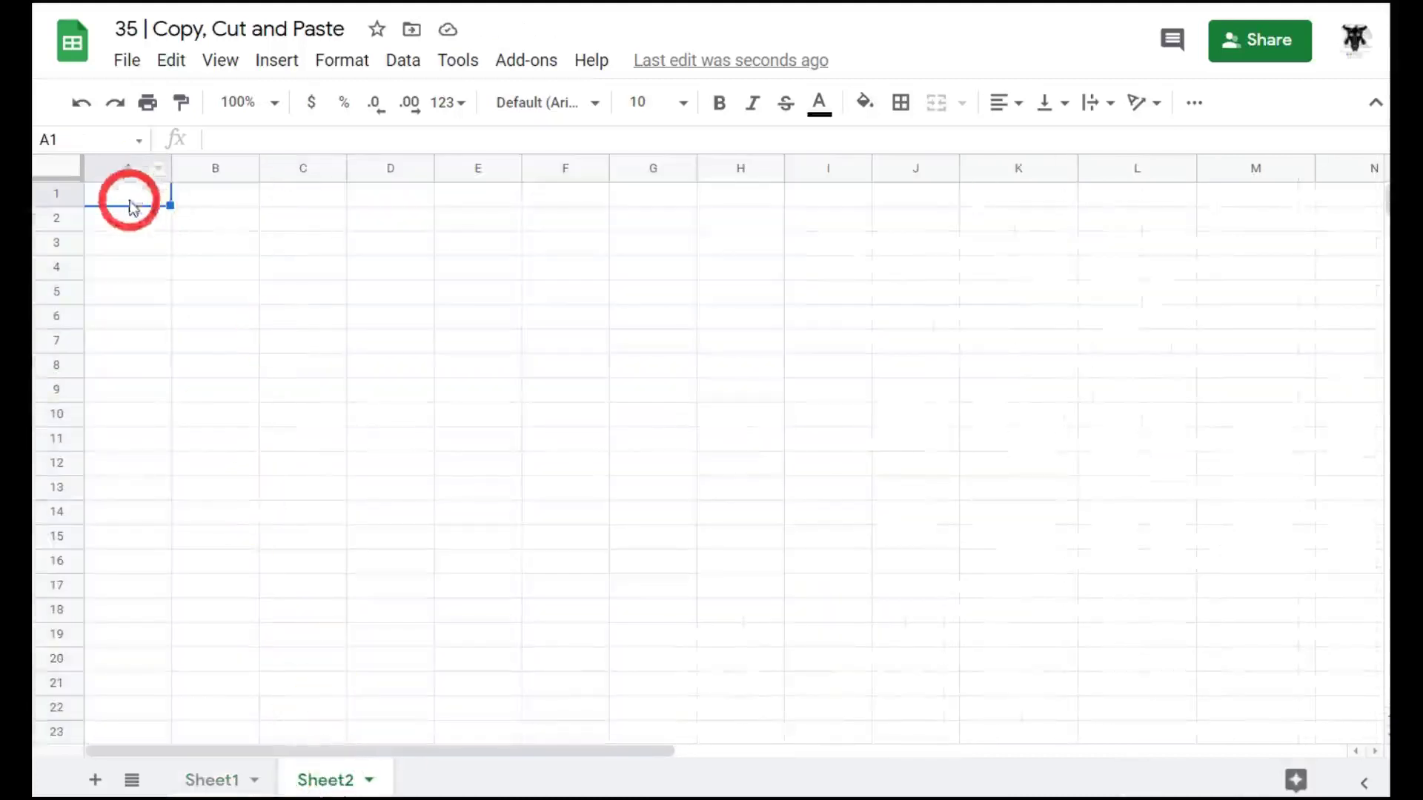
pyautogui.hotkey('ctrl', 'v')
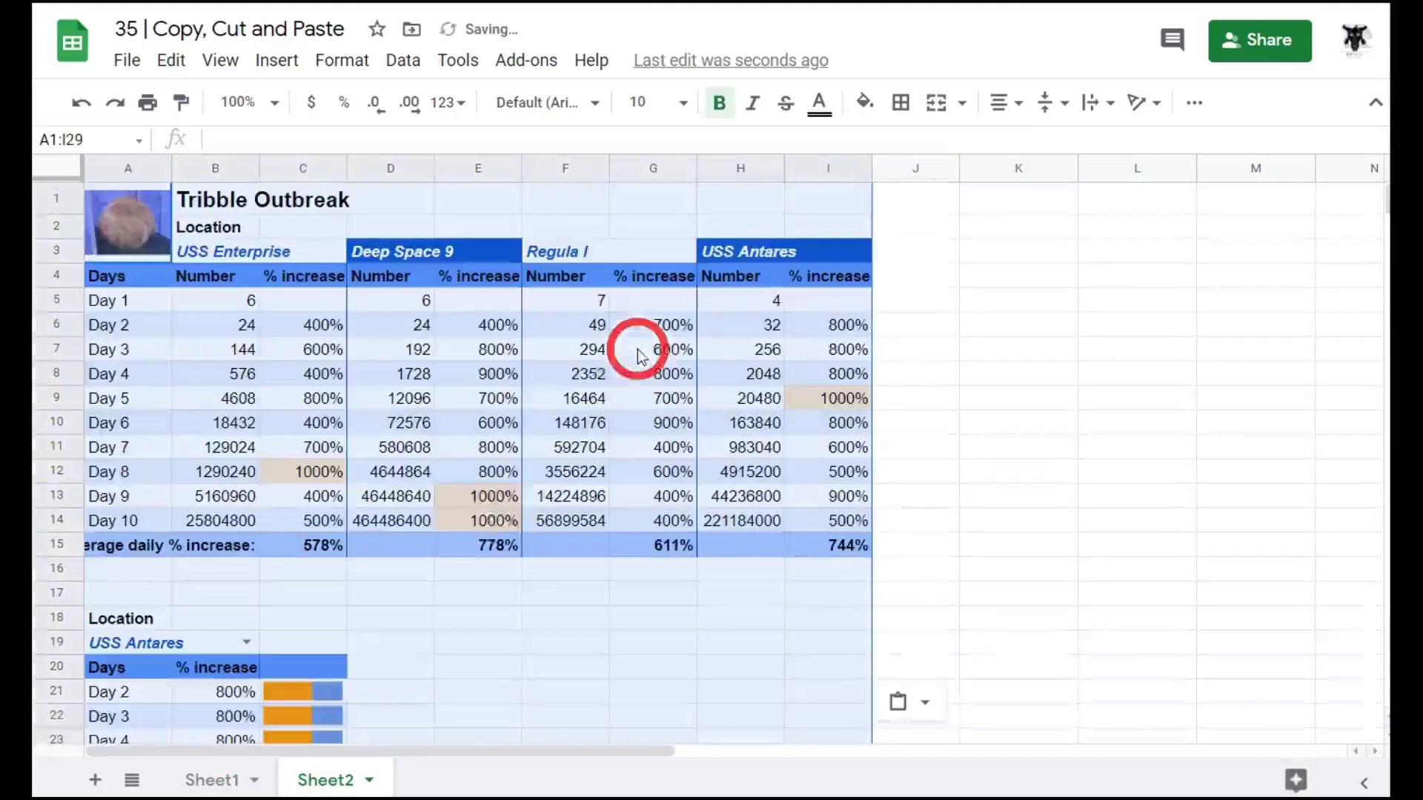
pyautogui.click(229, 779)
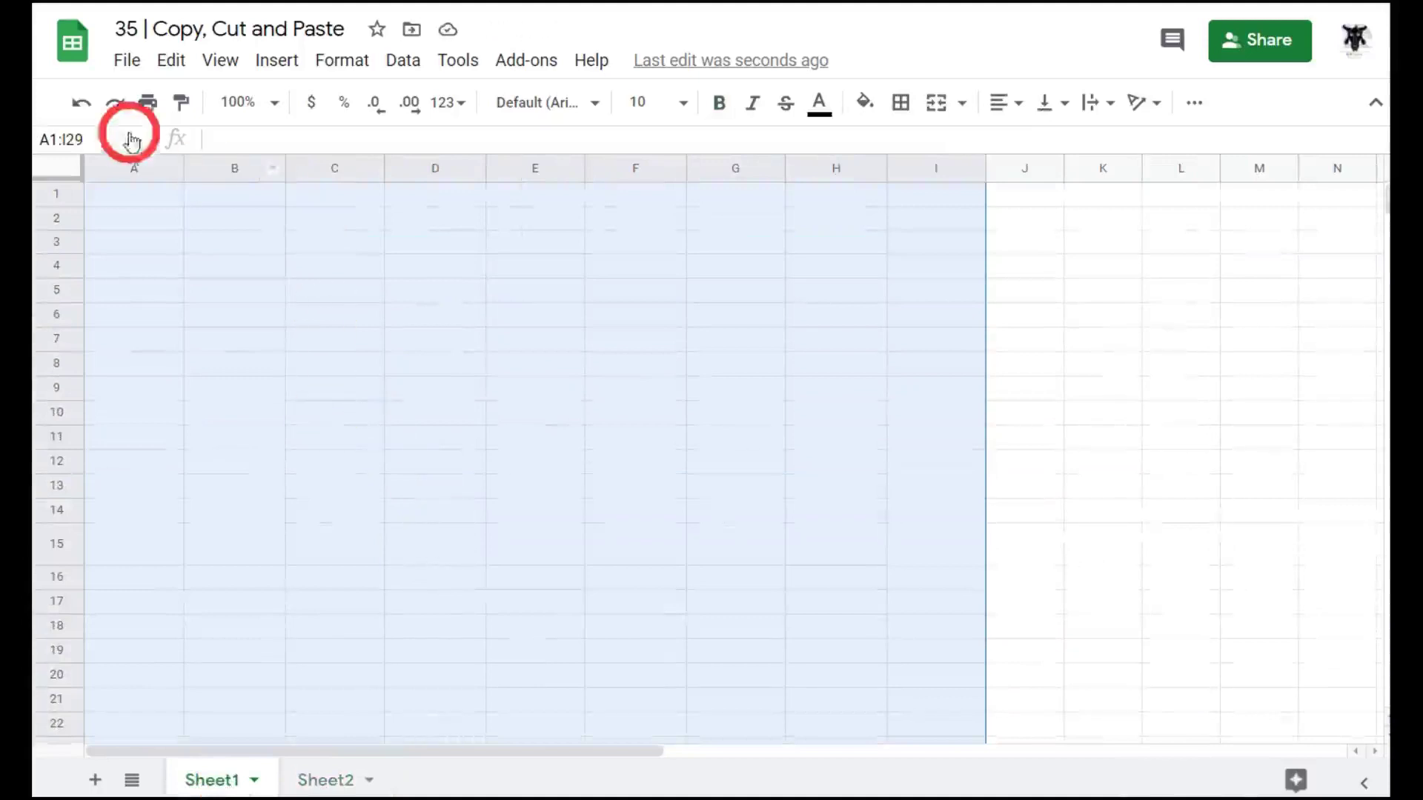
# - Undo the move so the table is restored on Sheet1, then select K8
pyautogui.click(81, 106)
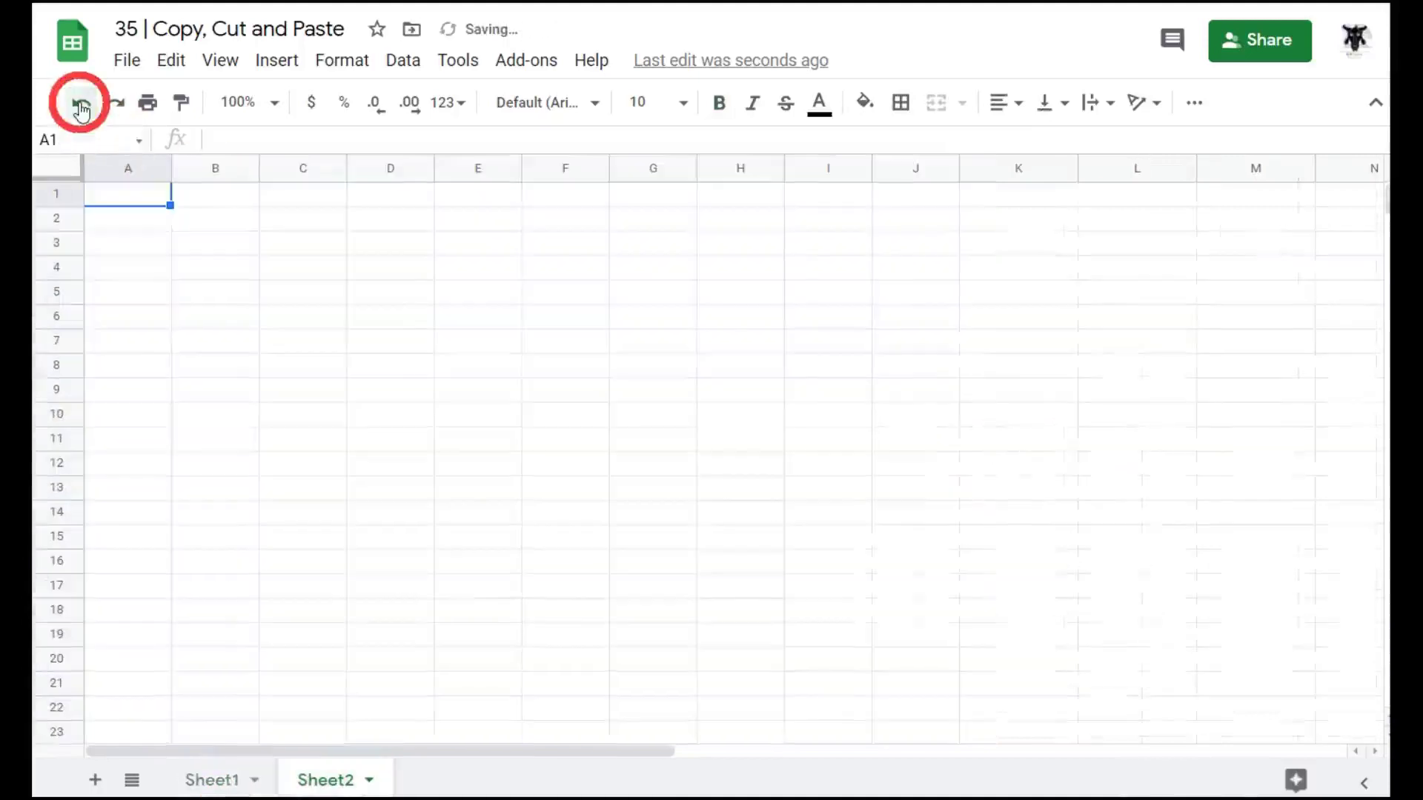
pyautogui.click(204, 780)
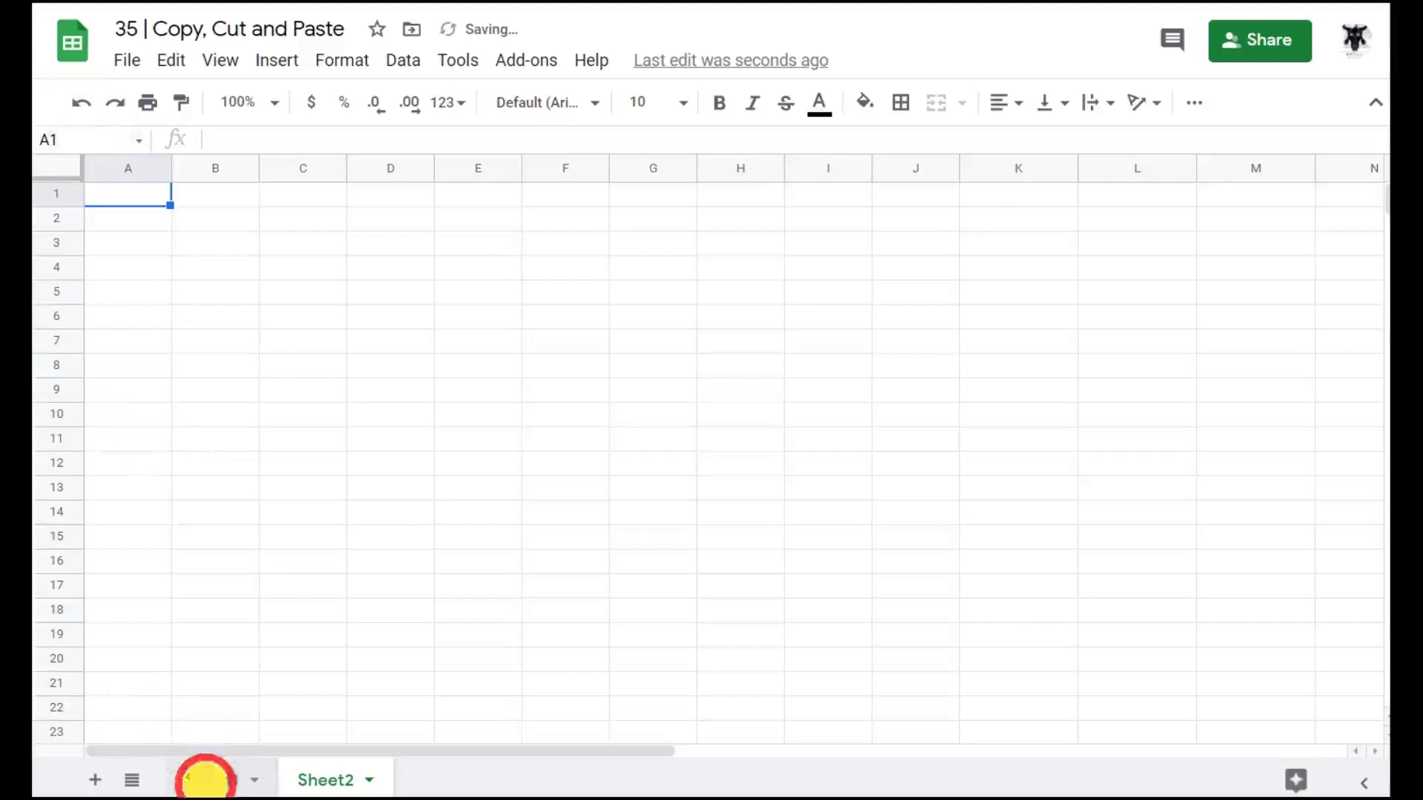
pyautogui.click(1102, 370)
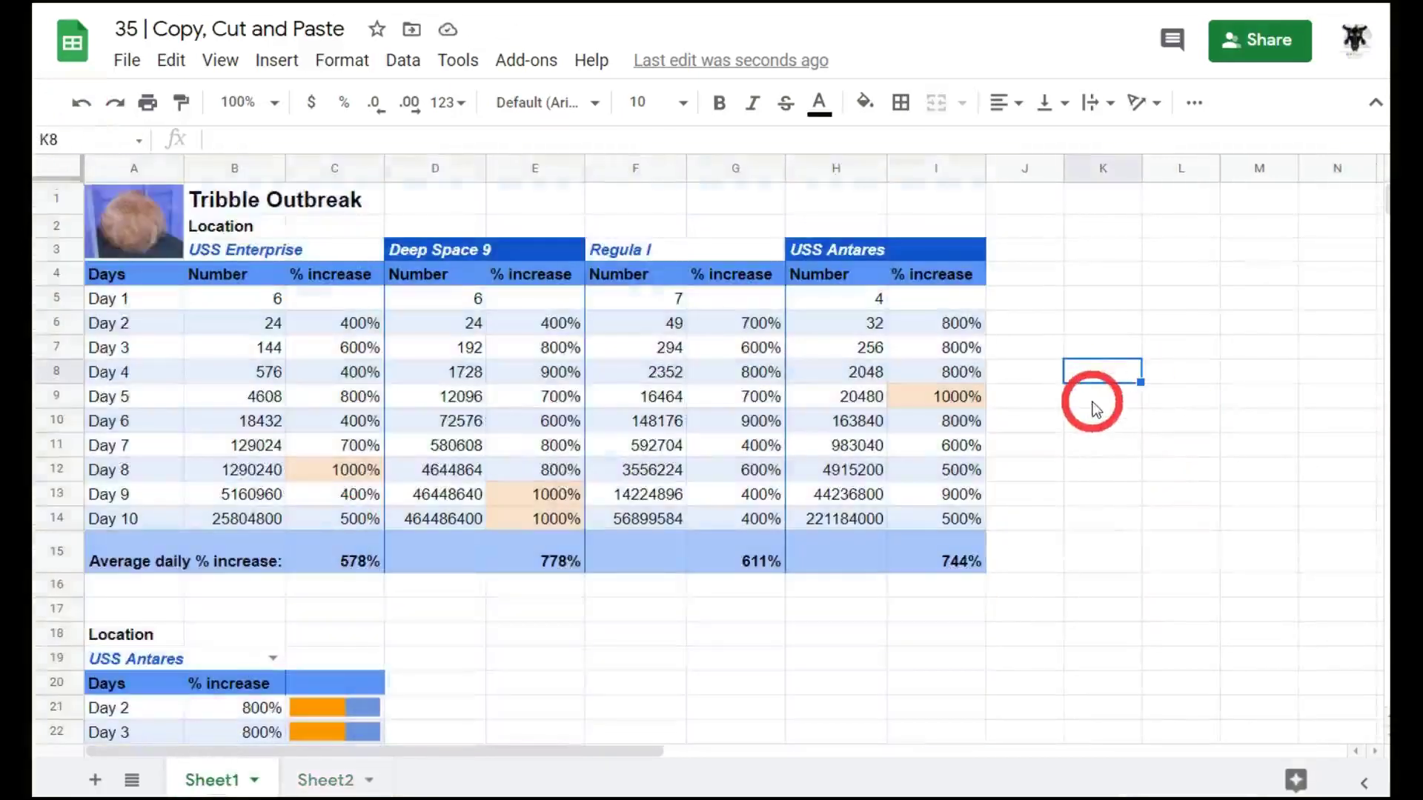